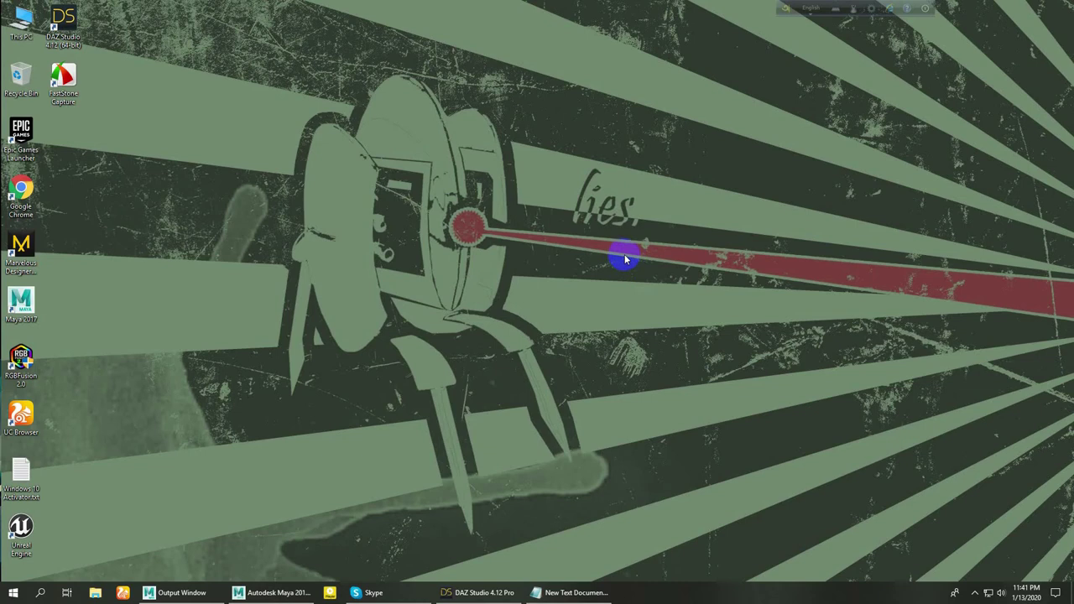
Step: Refresh the Windows desktop and restore the DAZ Studio 4.12 Pro window from the taskbar
{"action": "right_click", "coordinate": [480, 64]}
{"action": "mouse_move", "coordinate": [510, 80]}
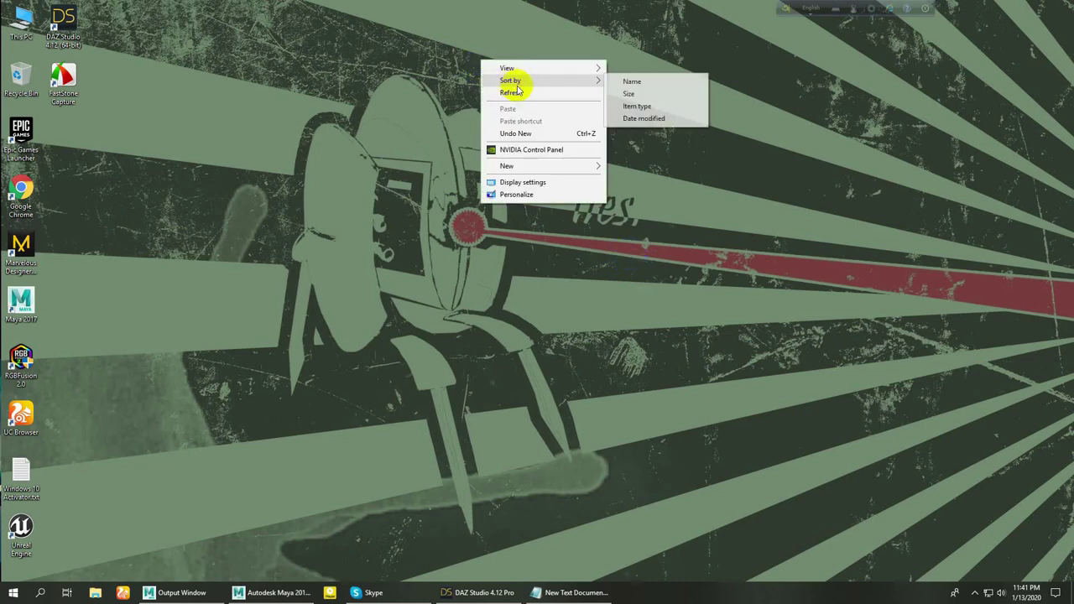
{"action": "left_click", "coordinate": [517, 91]}
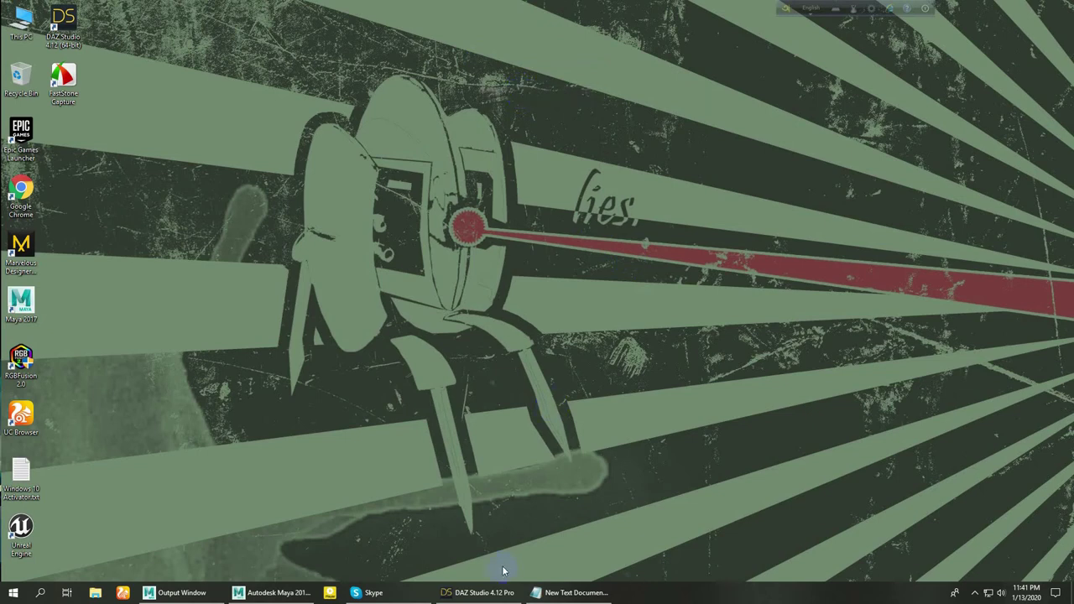
{"action": "left_click", "coordinate": [491, 592]}
Step: Bring DAZ Studio forward, then launch File Explorer from the taskbar
{"action": "left_click", "coordinate": [489, 261]}
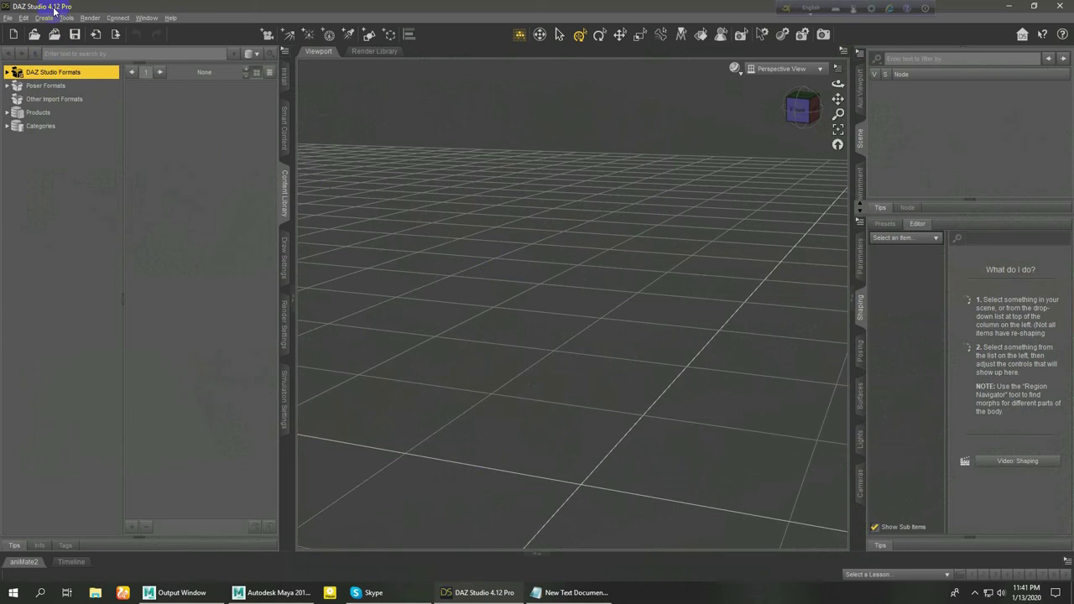
{"action": "left_click", "coordinate": [369, 34]}
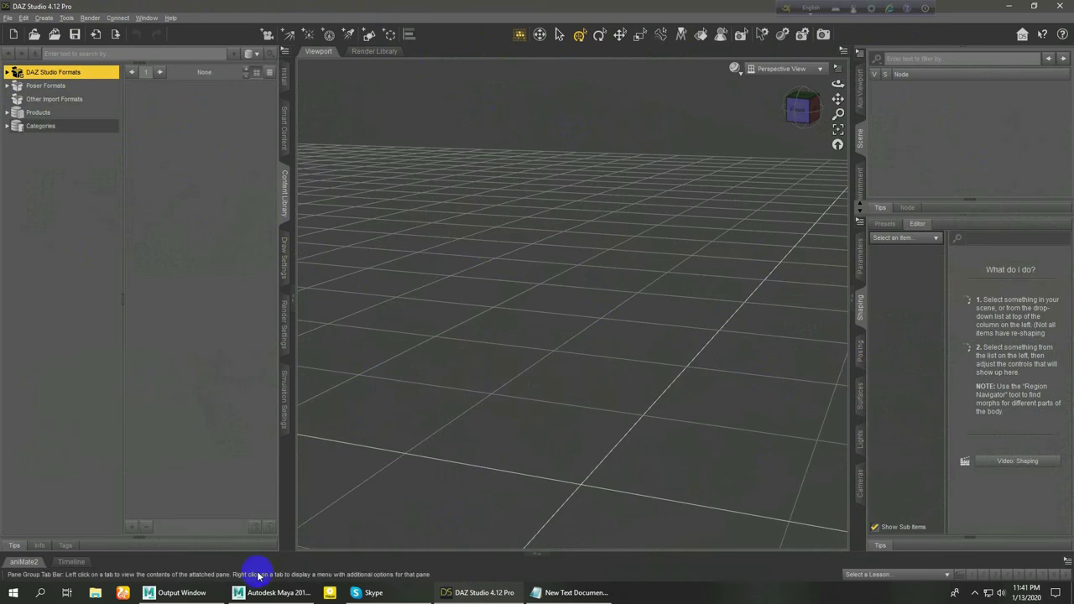
{"action": "left_click", "coordinate": [92, 593]}
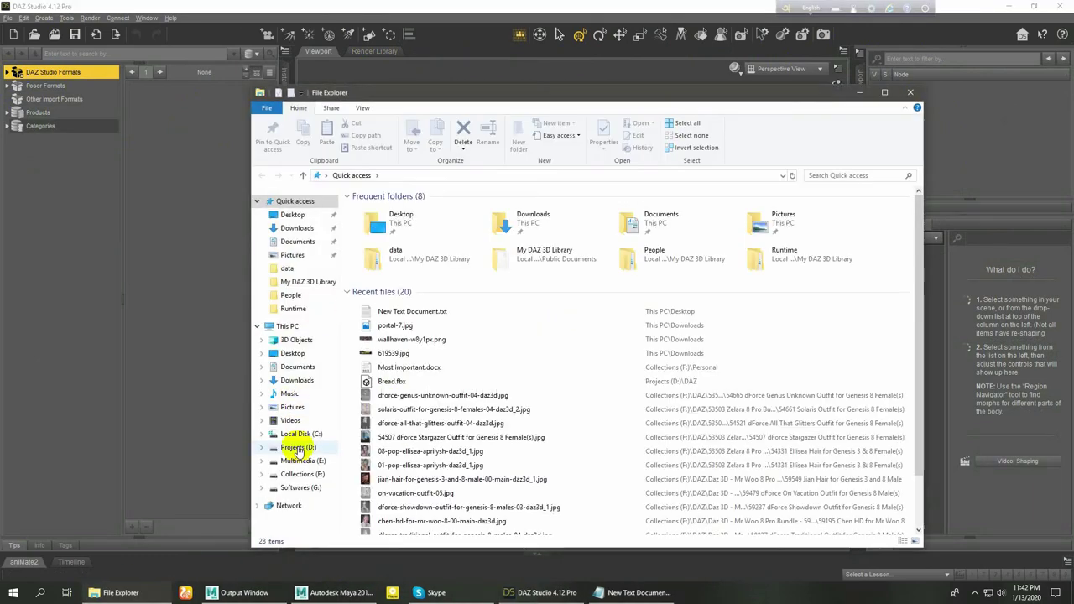
Step: Navigate to Collections (F:) > DAZ > Sanjay 8 Pro Bundle and refresh its thumbnails
{"action": "left_click", "coordinate": [298, 447]}
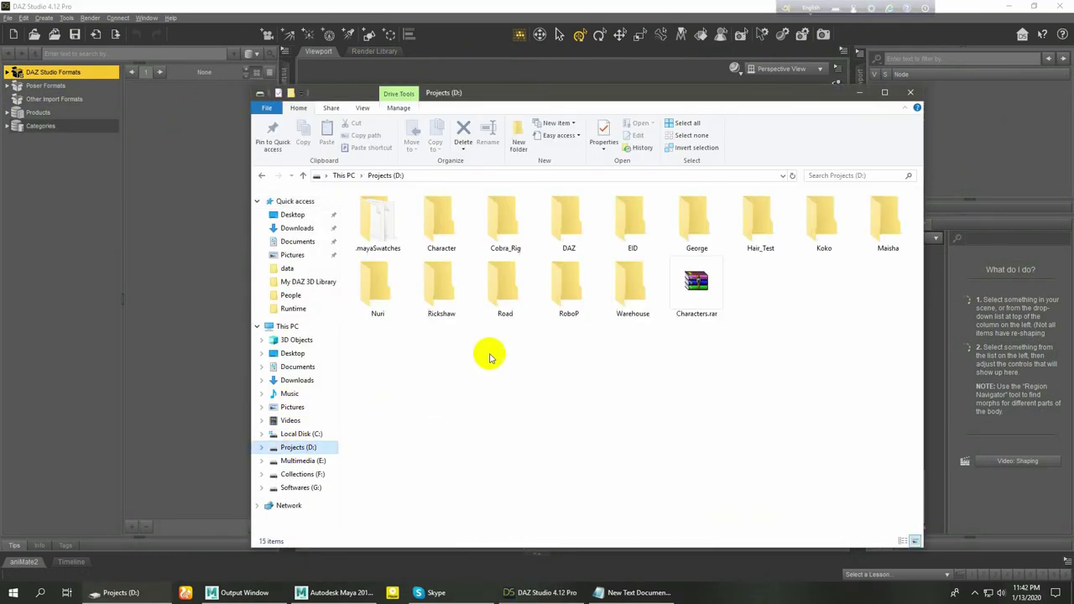
{"action": "left_click", "coordinate": [304, 474]}
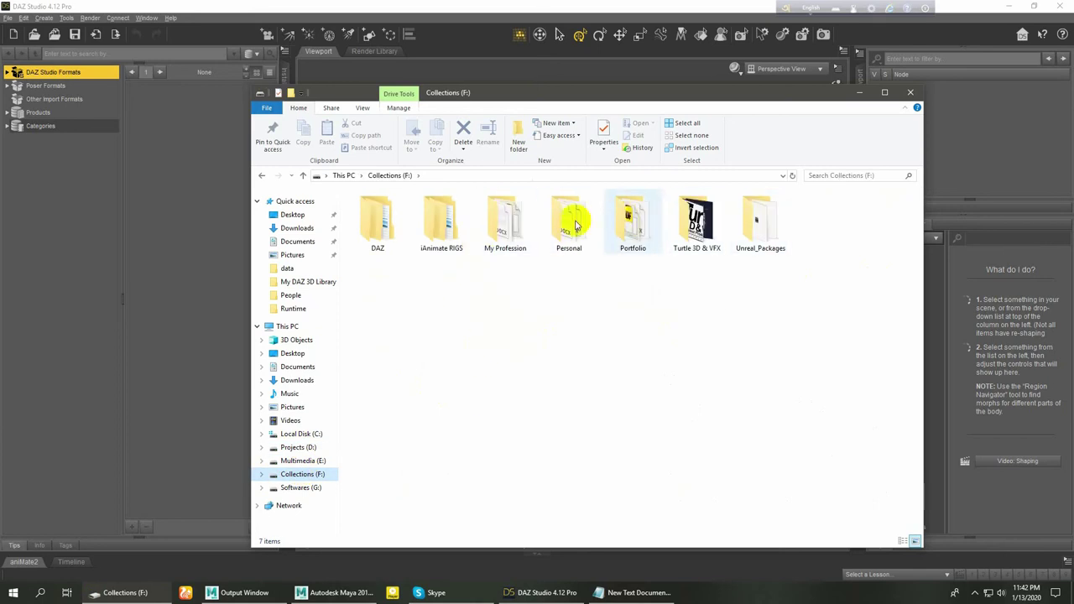
{"action": "double_click", "coordinate": [357, 226]}
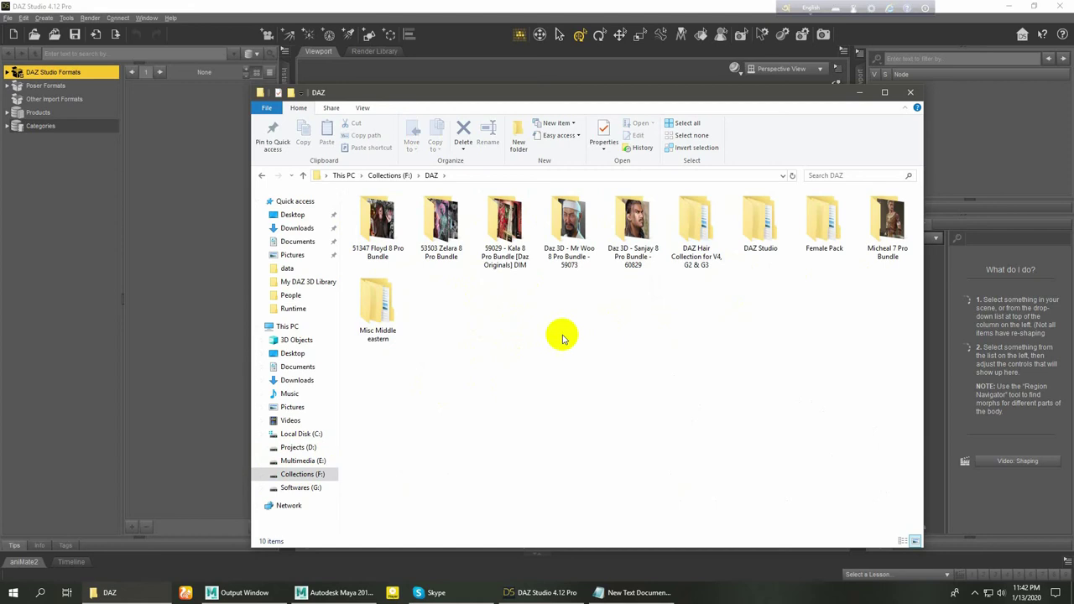
{"action": "double_click", "coordinate": [641, 220]}
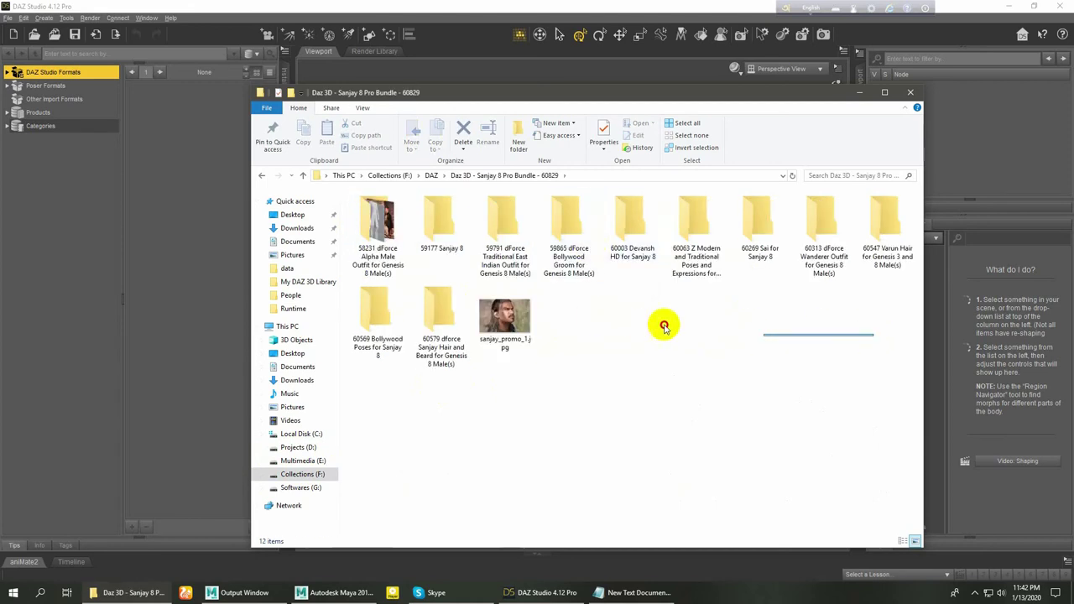
{"action": "left_click_drag", "start_coordinate": [873, 336], "coordinate": [406, 211]}
{"action": "left_click", "coordinate": [741, 345]}
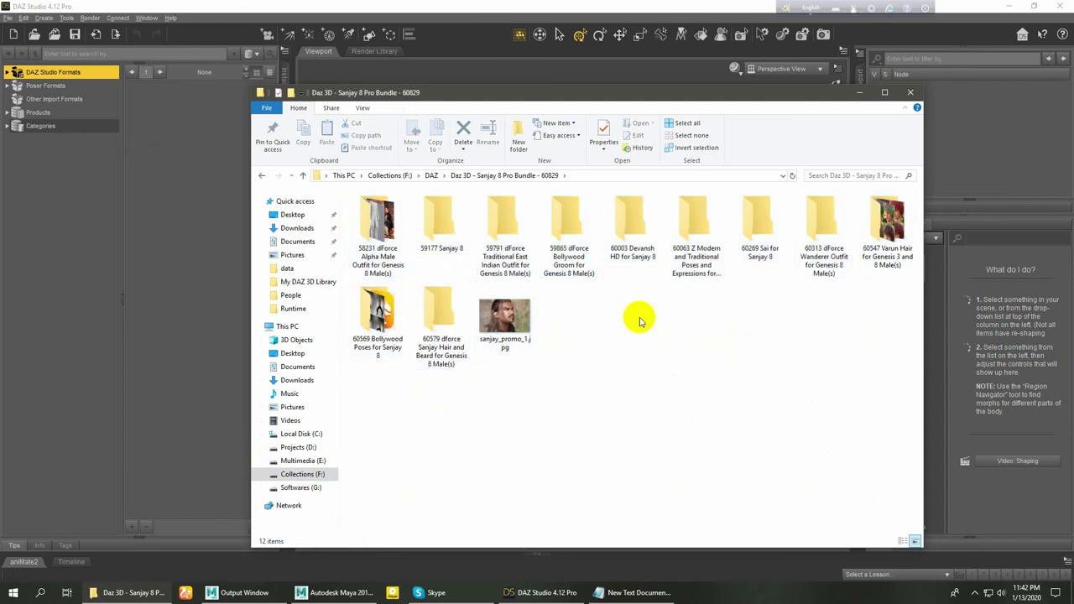
{"action": "right_click", "coordinate": [628, 304]}
{"action": "left_click", "coordinate": [705, 369]}
Step: Inspect the 59177 Sanjay 8 and 60003 Devansh HD for Sanjay 8 folders, returning to the bundle
{"action": "left_click_drag", "start_coordinate": [859, 356], "coordinate": [290, 223]}
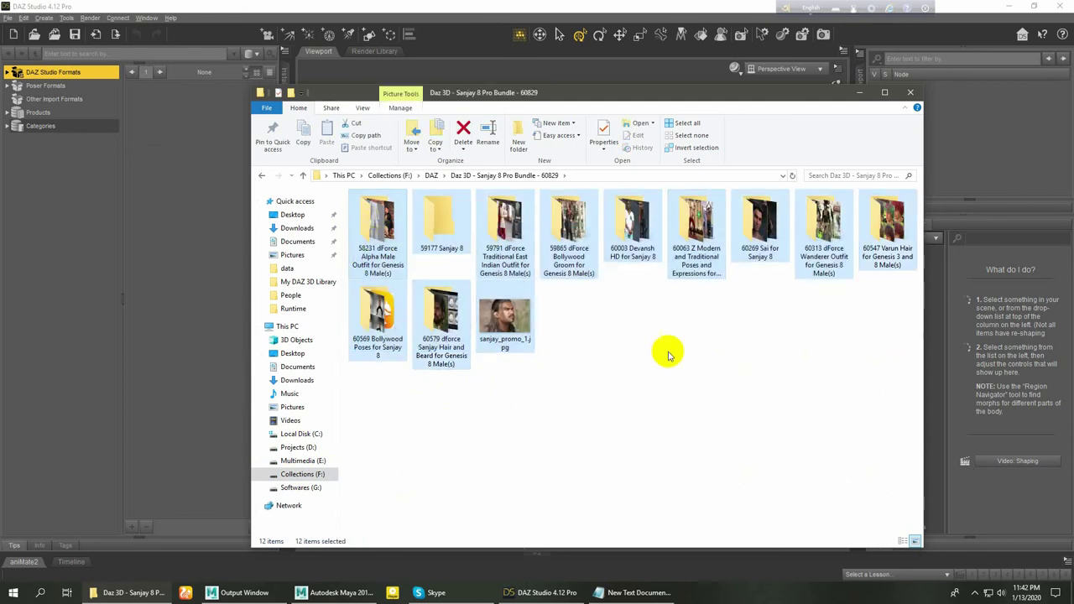
{"action": "left_click", "coordinate": [747, 354]}
{"action": "double_click", "coordinate": [447, 235]}
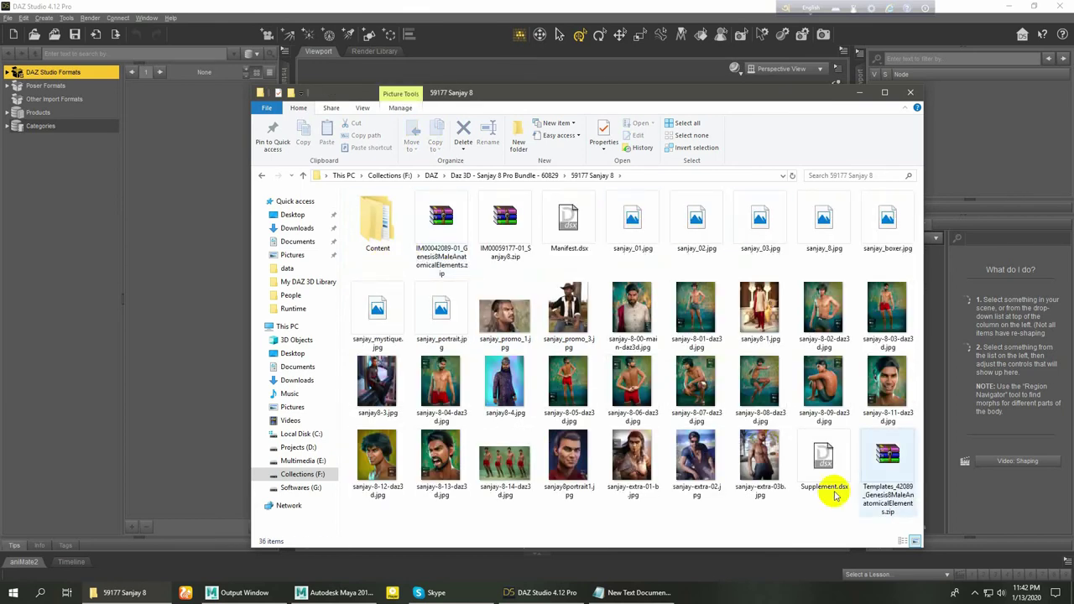
{"action": "left_click", "coordinate": [263, 174]}
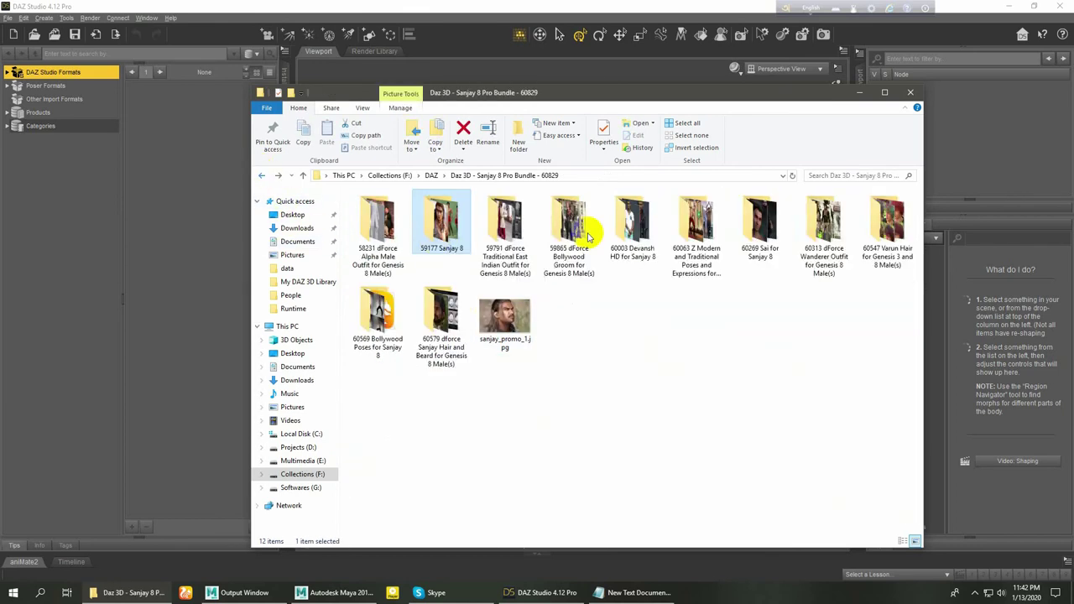
{"action": "double_click", "coordinate": [634, 216]}
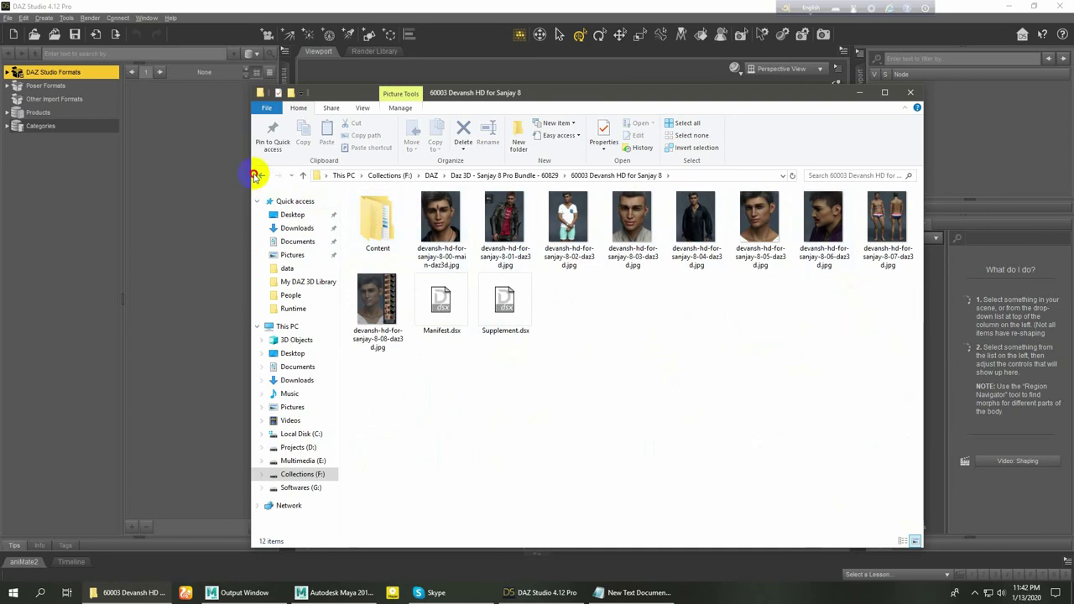
{"action": "left_click", "coordinate": [261, 174]}
Step: Open the Content subfolder inside 59177 Sanjay 8 and refresh its view
{"action": "double_click", "coordinate": [449, 220]}
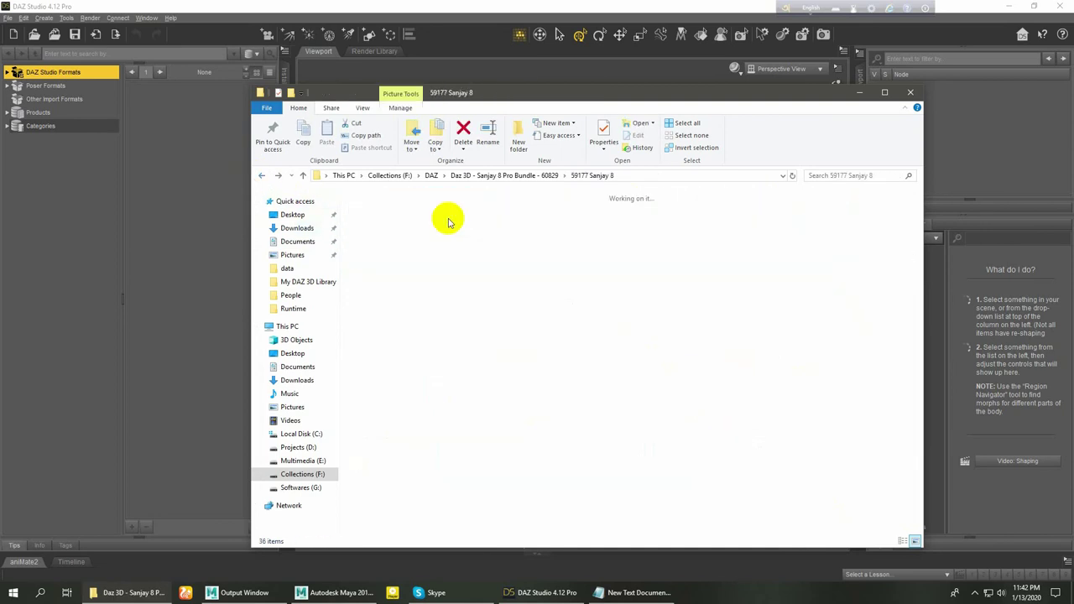
{"action": "double_click", "coordinate": [372, 212]}
{"action": "right_click_drag", "start_coordinate": [374, 319], "coordinate": [621, 228]}
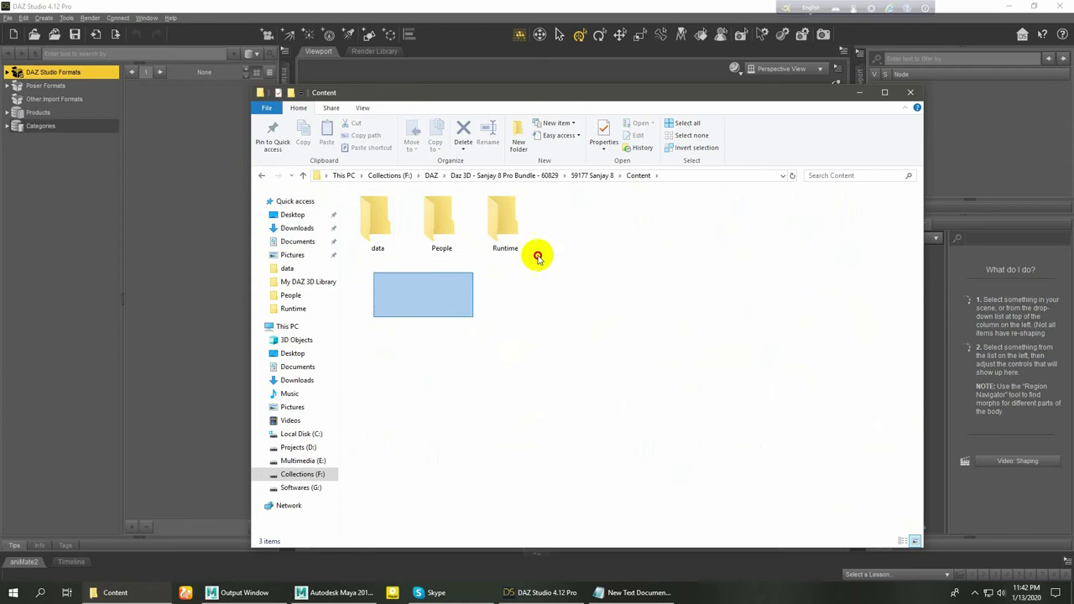
{"action": "left_click", "coordinate": [643, 272]}
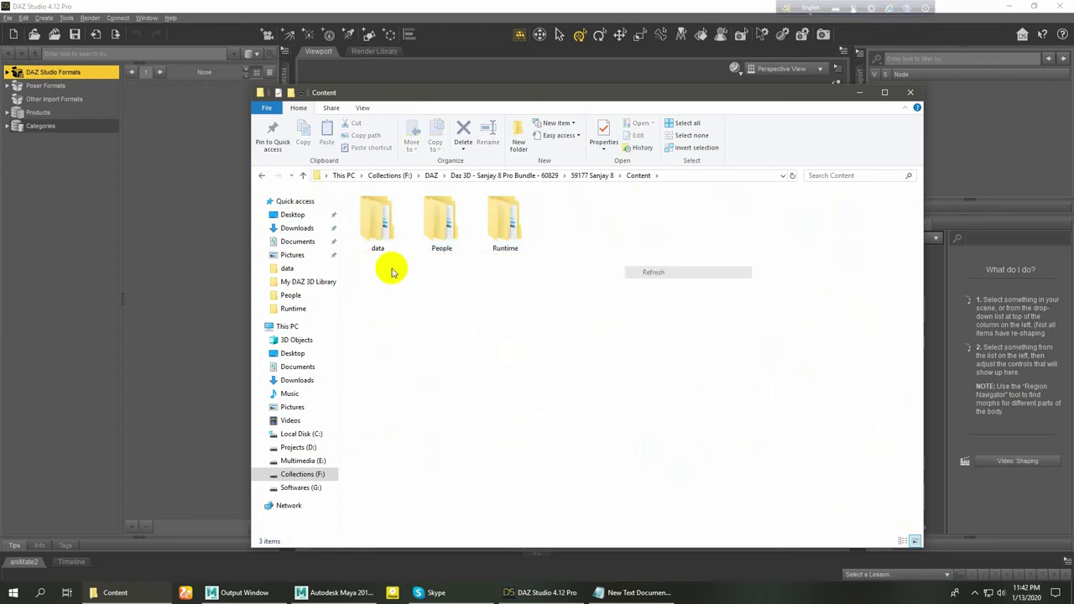
Step: Select the data, People and Runtime folders, then switch back to DAZ Studio with Alt+Tab
{"action": "left_click", "coordinate": [374, 222]}
{"action": "left_click", "coordinate": [442, 235]}
{"action": "left_click", "coordinate": [521, 218]}
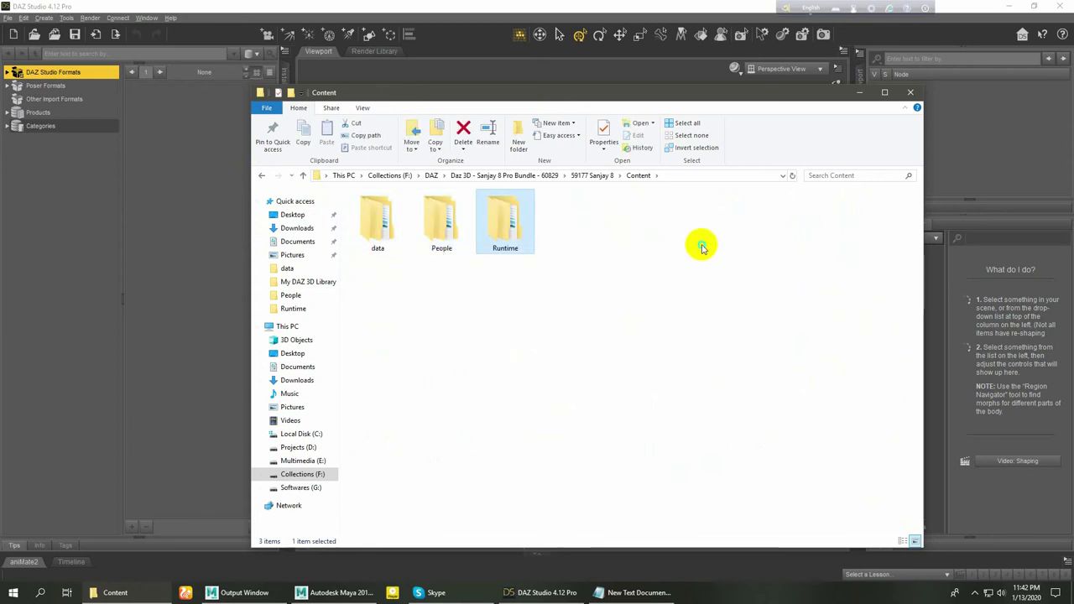
{"action": "right_click", "coordinate": [700, 242]}
{"action": "left_click", "coordinate": [720, 290]}
{"action": "left_click_drag", "start_coordinate": [364, 298], "coordinate": [532, 242]}
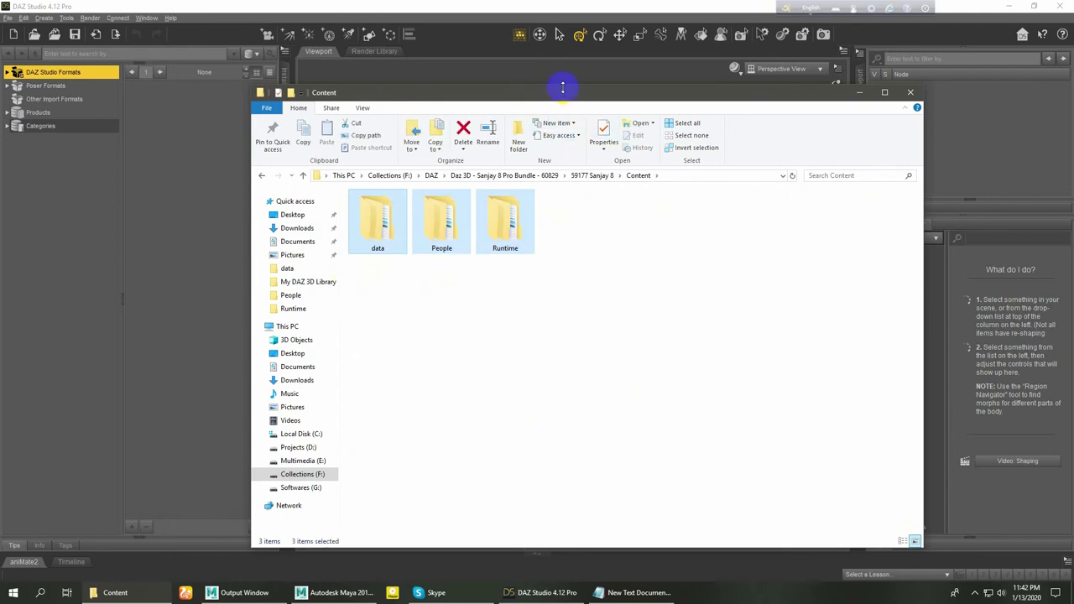
{"action": "left_click_drag", "start_coordinate": [561, 99], "coordinate": [562, 154]}
{"action": "key", "text": "alt+Tab"}
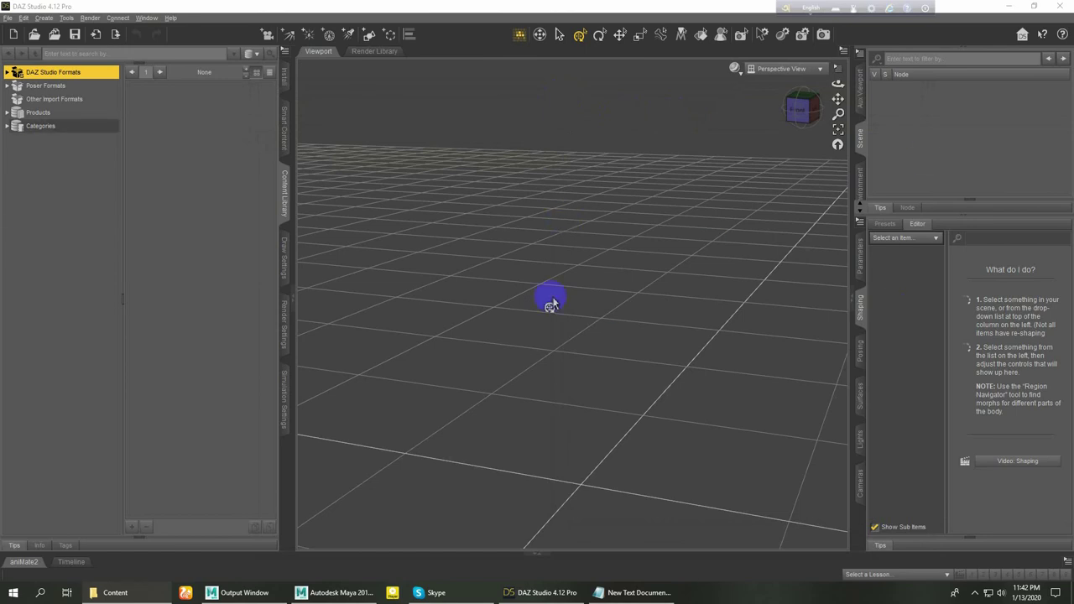
Step: Under DAZ Studio Formats, browse to My DAZ 3D Library's folder location in File Explorer
{"action": "left_click", "coordinate": [7, 72]}
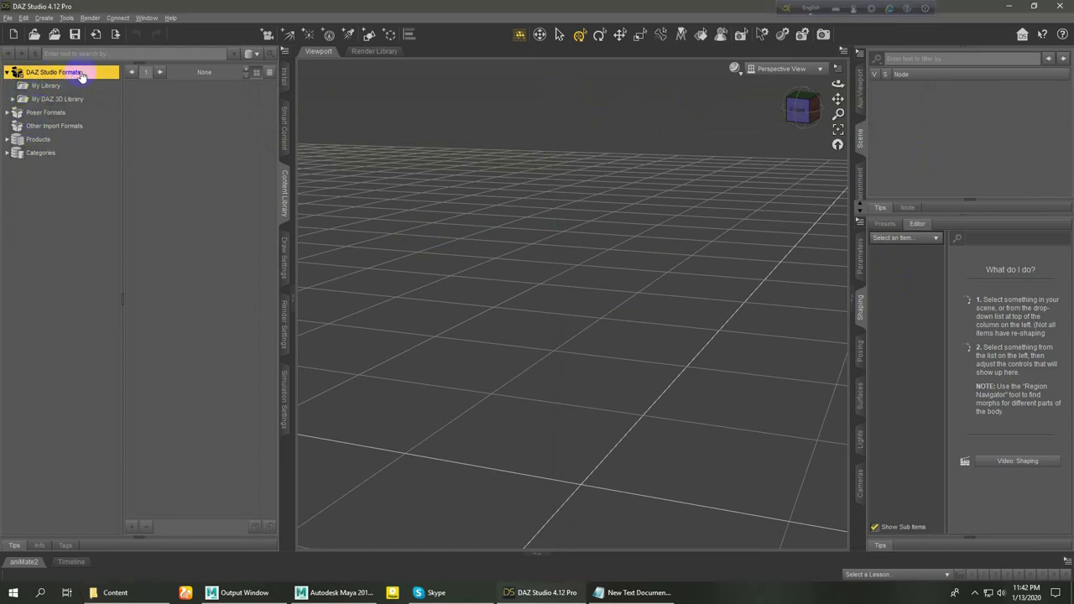
{"action": "left_click", "coordinate": [53, 101]}
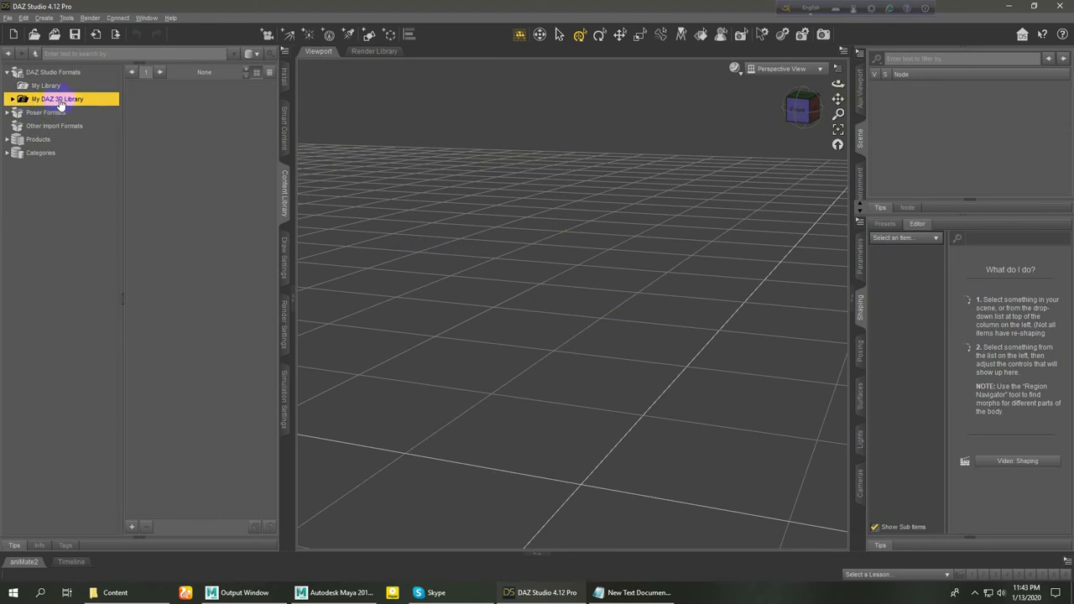
{"action": "right_click", "coordinate": [60, 105]}
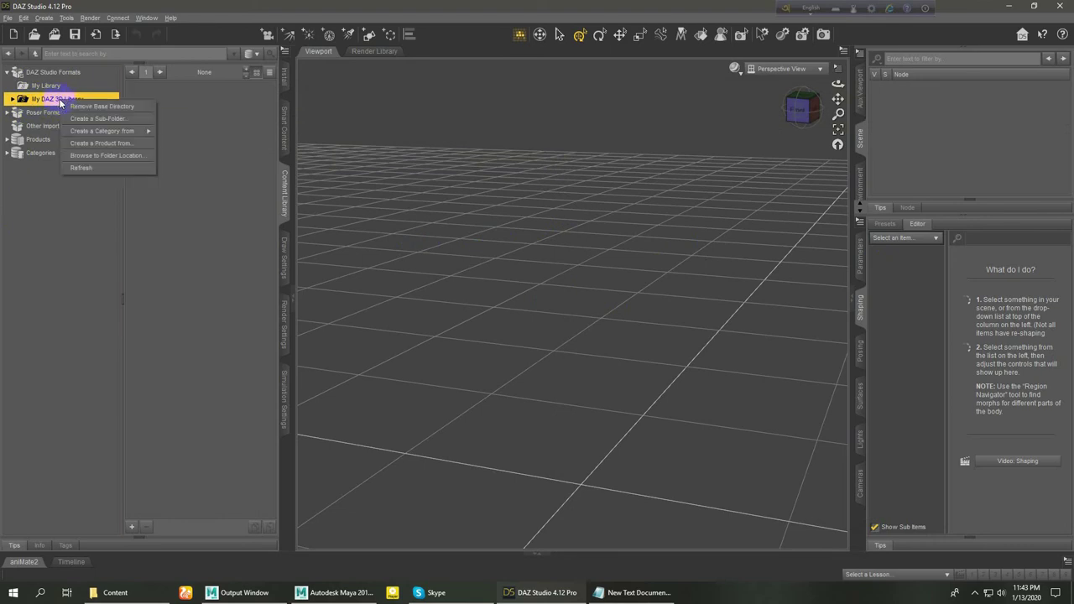
{"action": "left_click", "coordinate": [125, 160]}
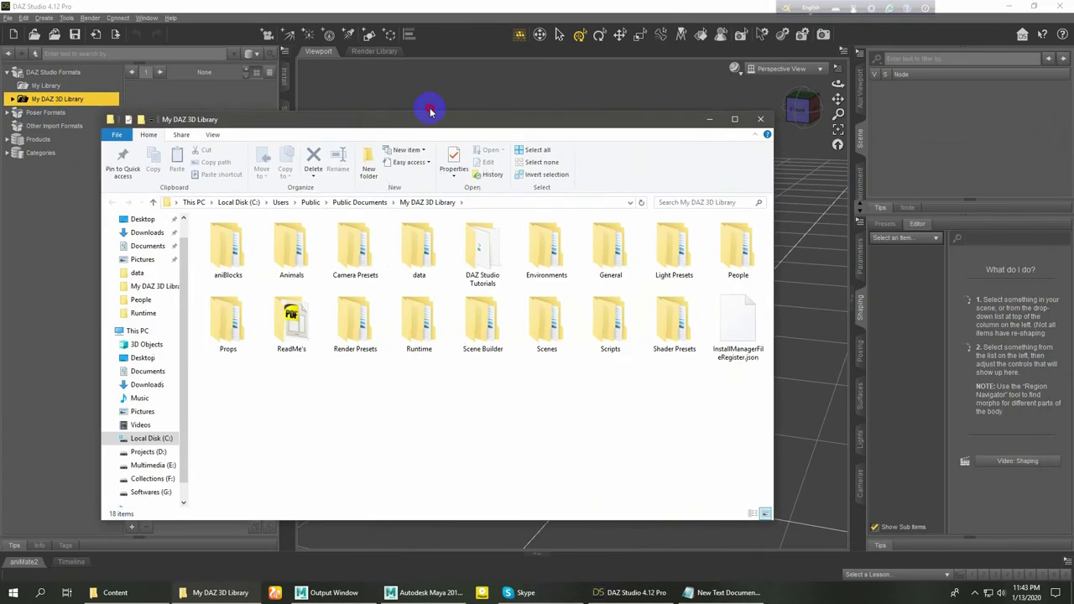
{"action": "left_click_drag", "start_coordinate": [427, 111], "coordinate": [360, 59]}
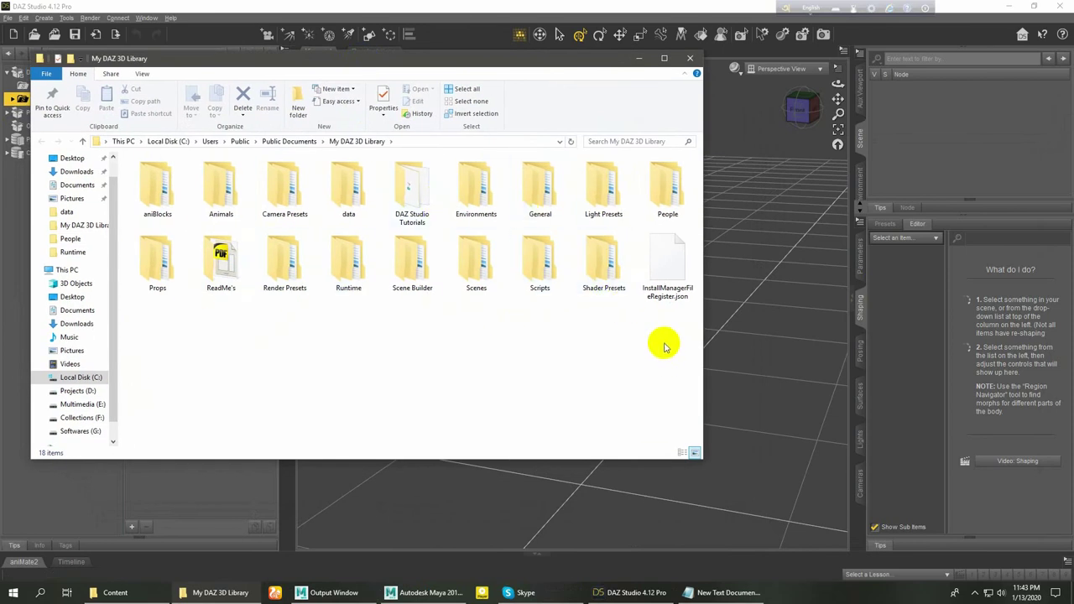
Step: Copy the data, People and Runtime folders into My DAZ 3D Library, replacing same-named files
{"action": "left_click", "coordinate": [351, 188]}
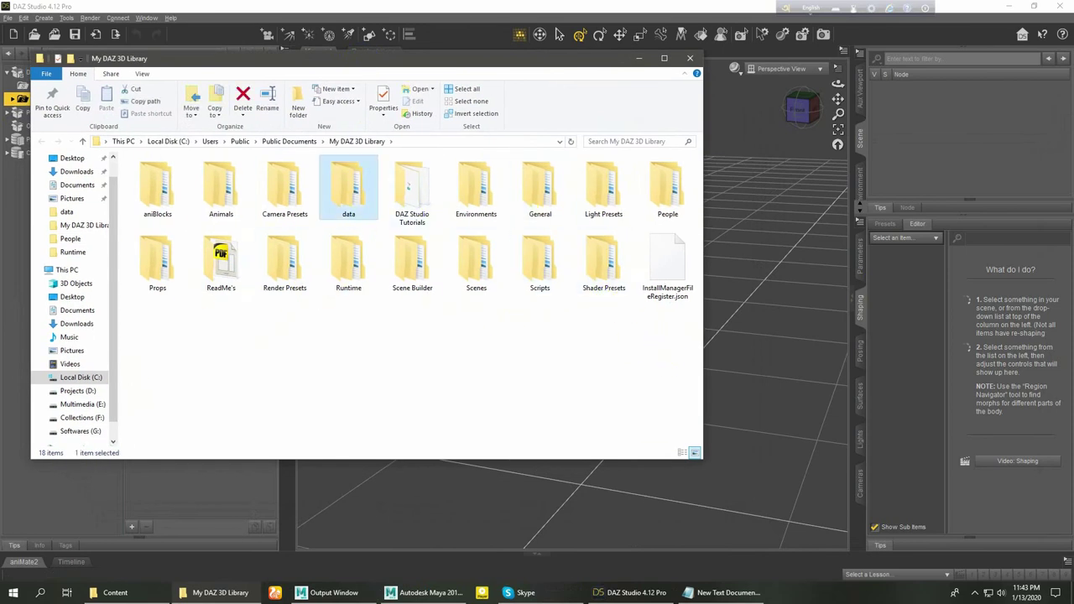
{"action": "left_click", "coordinate": [671, 183]}
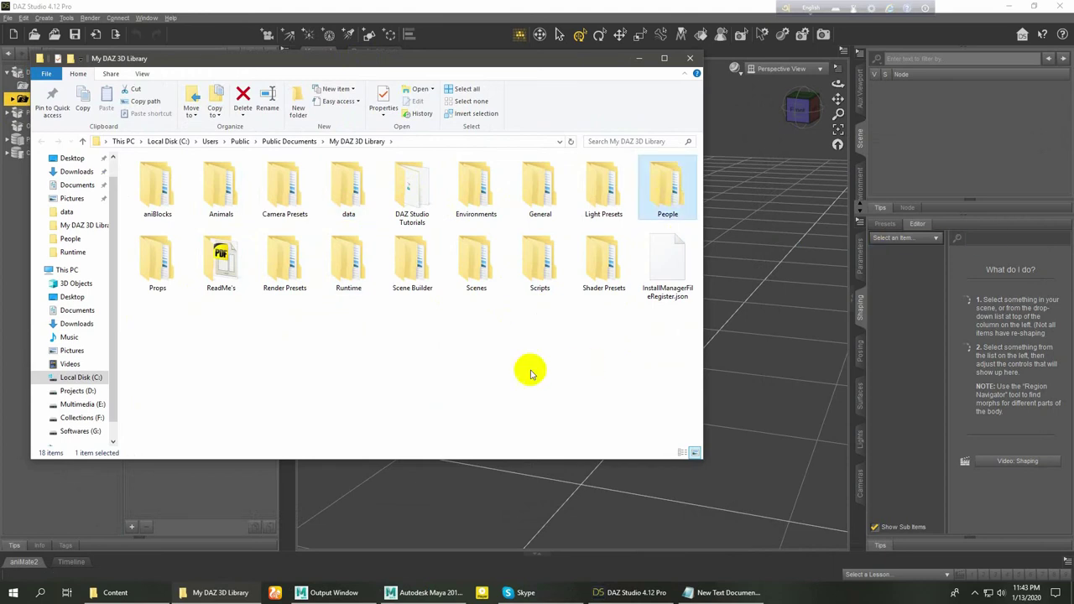
{"action": "left_click", "coordinate": [351, 258]}
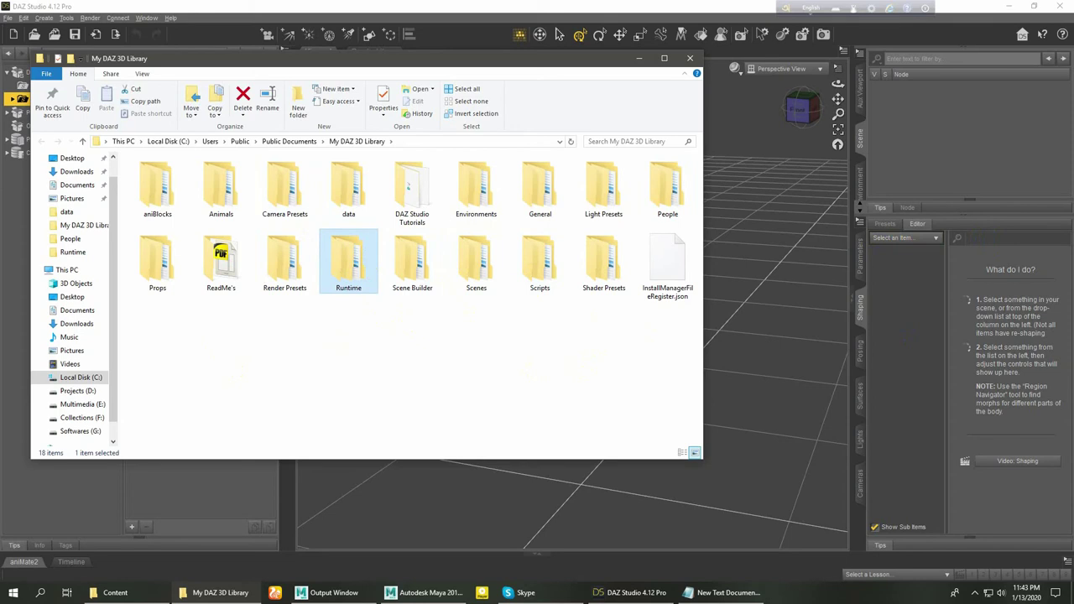
{"action": "left_click_drag", "start_coordinate": [780, 427], "coordinate": [409, 339]}
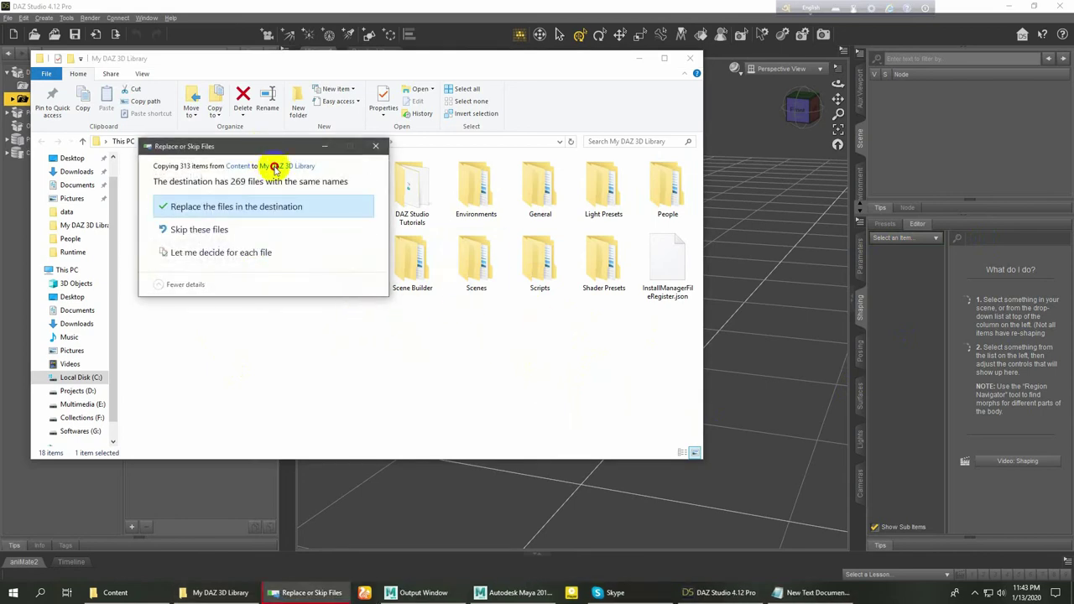
{"action": "left_click_drag", "start_coordinate": [264, 148], "coordinate": [414, 296]}
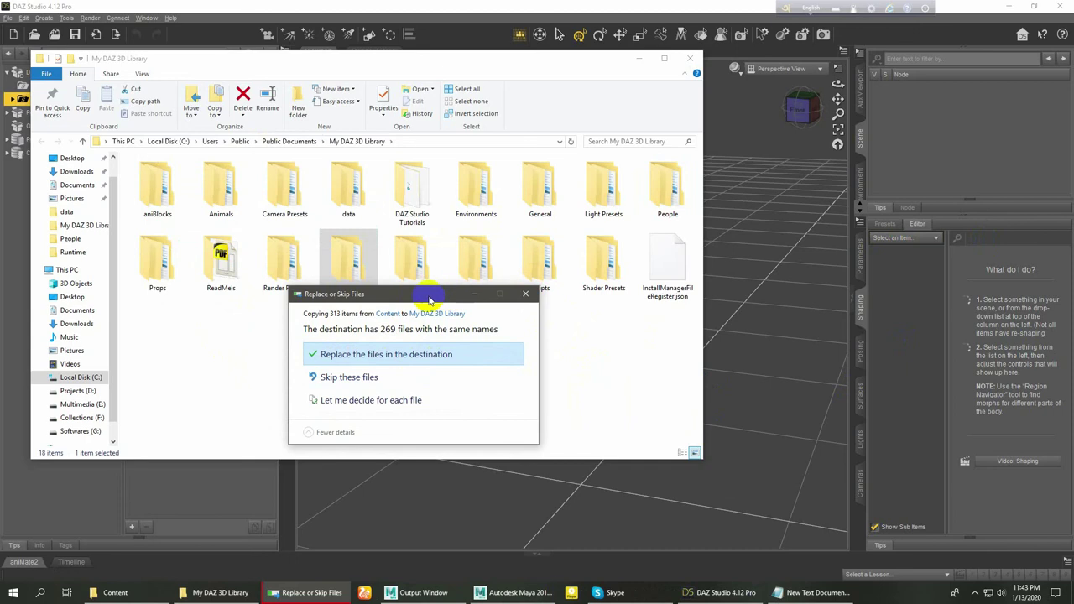
{"action": "left_click_drag", "start_coordinate": [428, 301], "coordinate": [438, 339]}
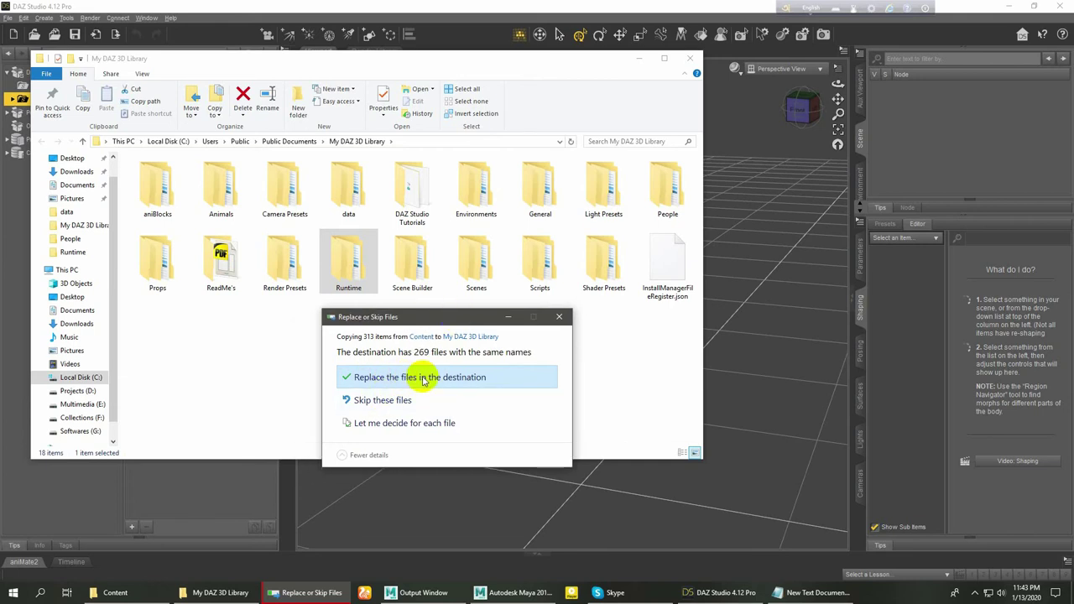
{"action": "left_click", "coordinate": [424, 379]}
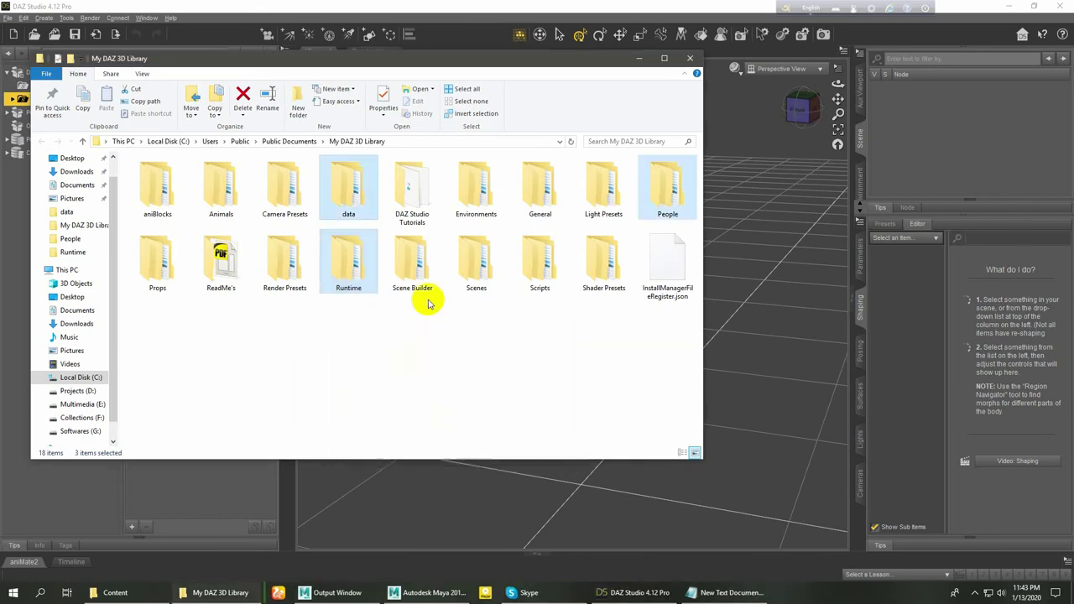
Step: Clear the selection and refresh the My DAZ 3D Library folder view
{"action": "right_click", "coordinate": [520, 326]}
{"action": "left_click", "coordinate": [833, 353]}
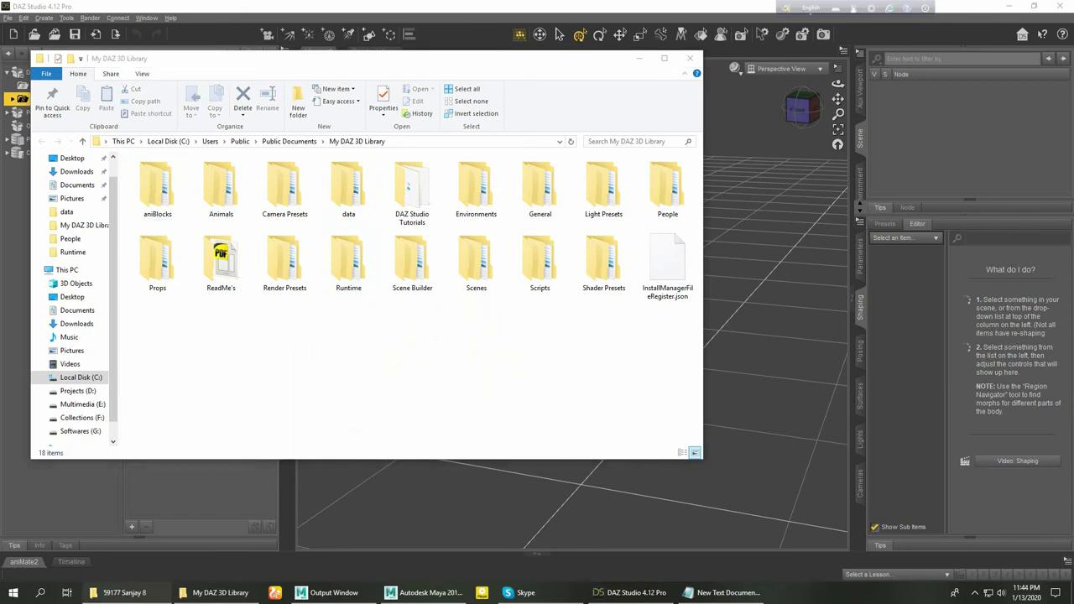
{"action": "right_click", "coordinate": [528, 329]}
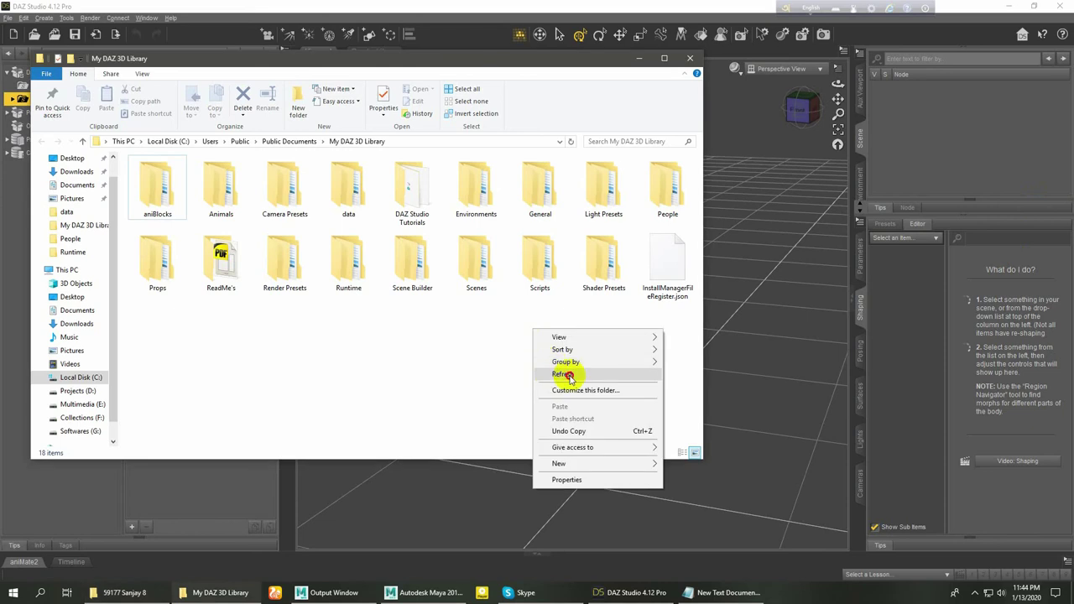
{"action": "left_click", "coordinate": [557, 373]}
Step: Back in DAZ Studio, expand My DAZ 3D Library > People to list Genesis through Genesis 8 Male
{"action": "left_click", "coordinate": [639, 58]}
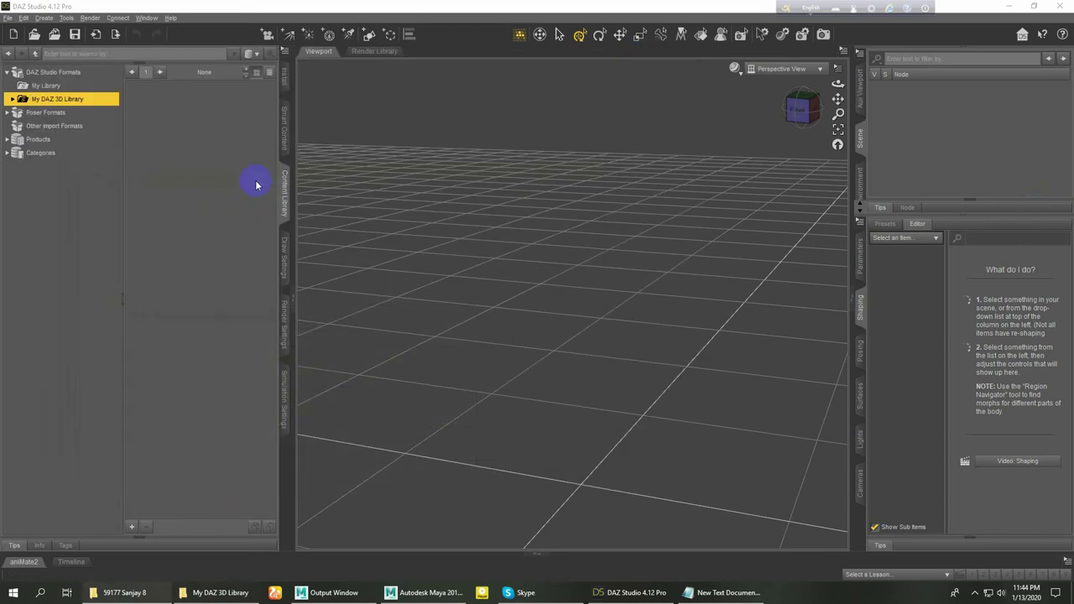
{"action": "left_click", "coordinate": [12, 99]}
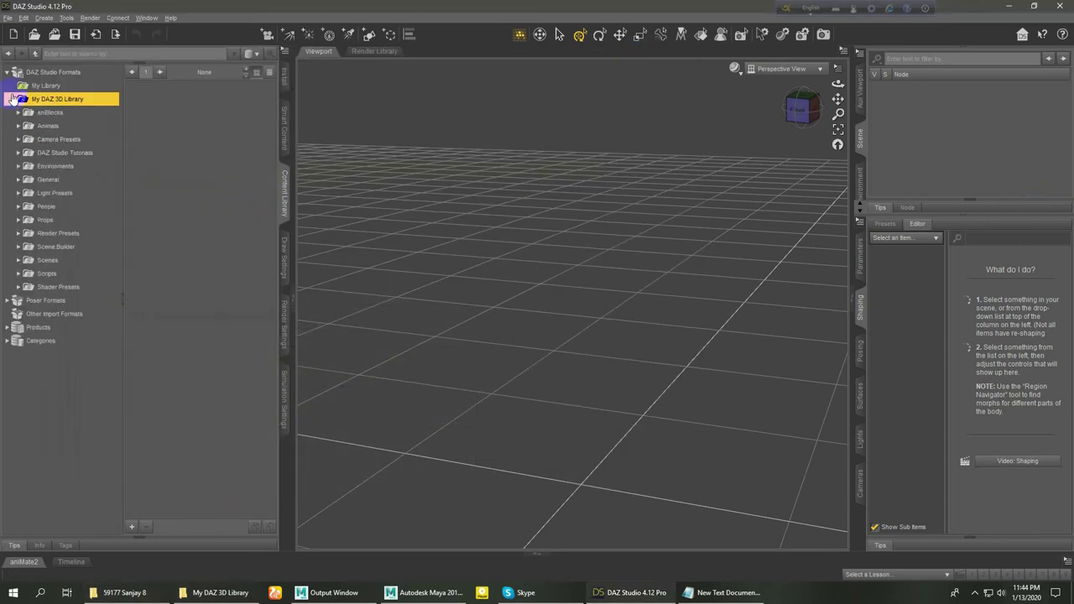
{"action": "left_click", "coordinate": [51, 208]}
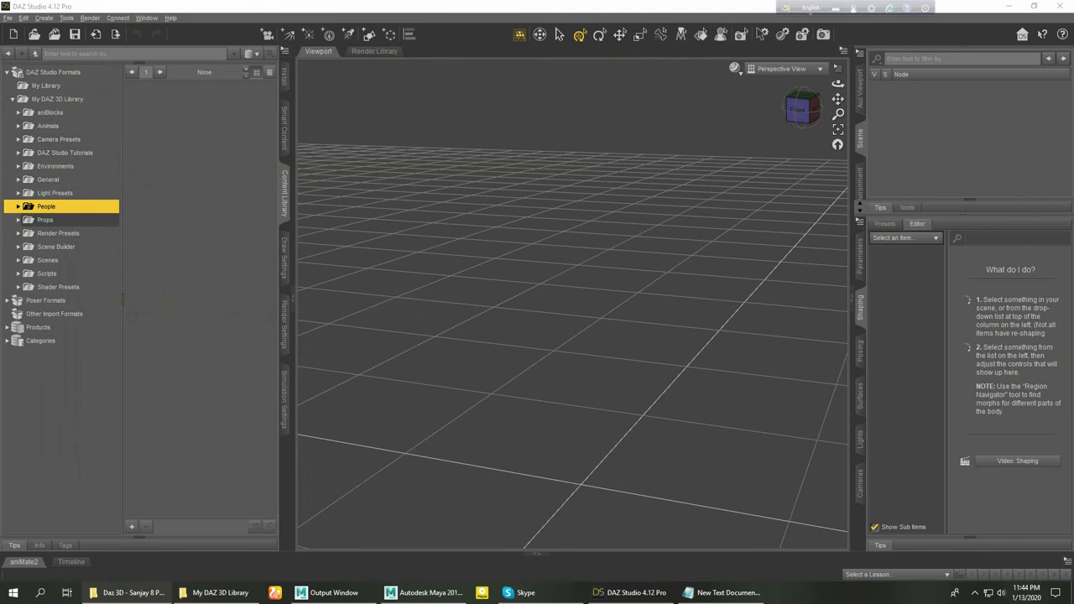
{"action": "left_click", "coordinate": [18, 208]}
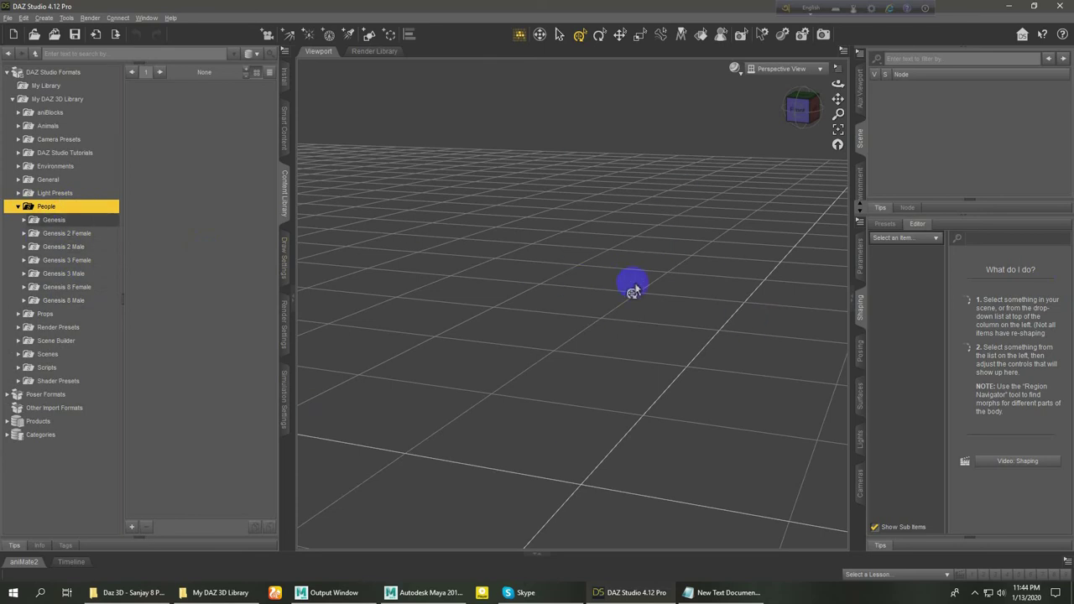
{"action": "left_click", "coordinate": [130, 593]}
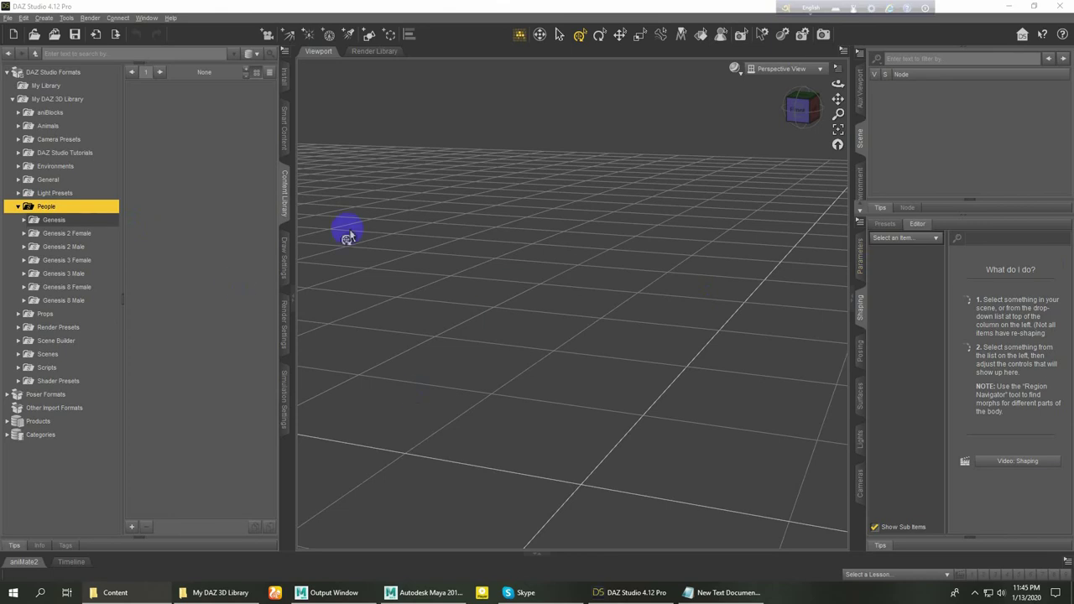
{"action": "left_click", "coordinate": [46, 209]}
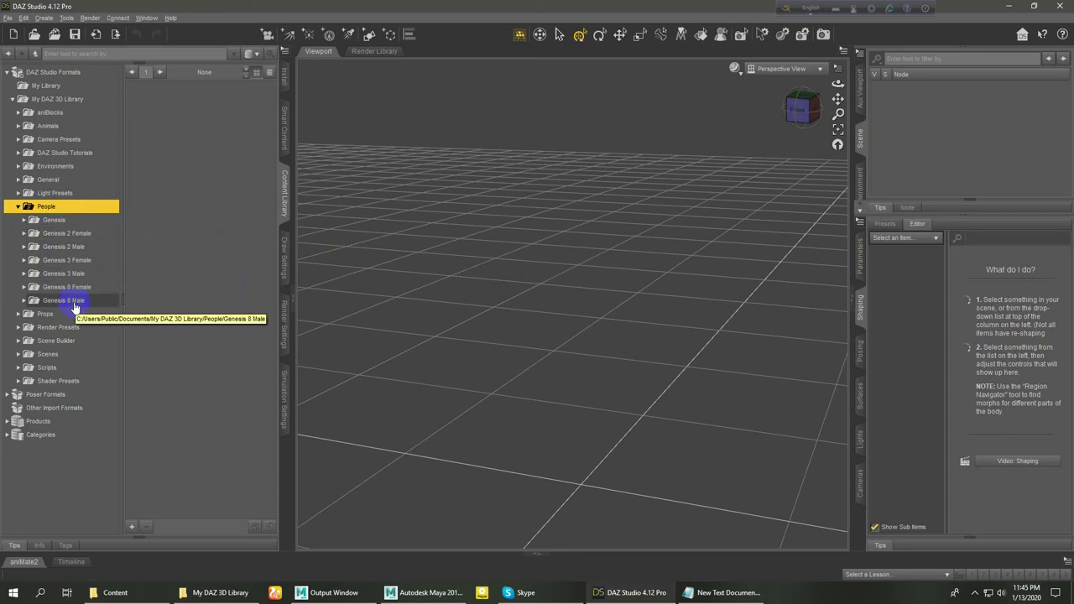
Step: Open Genesis 8 Male > Characters, review Devansh and Sanjay 8, and load Devansh into the scene
{"action": "left_click", "coordinate": [74, 307]}
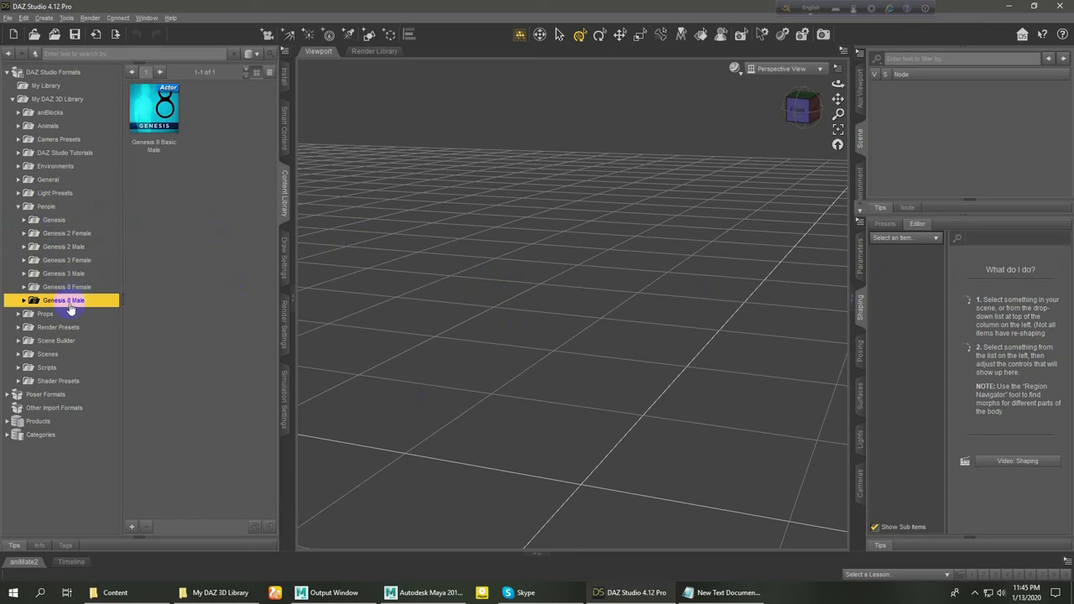
{"action": "double_click", "coordinate": [70, 309]}
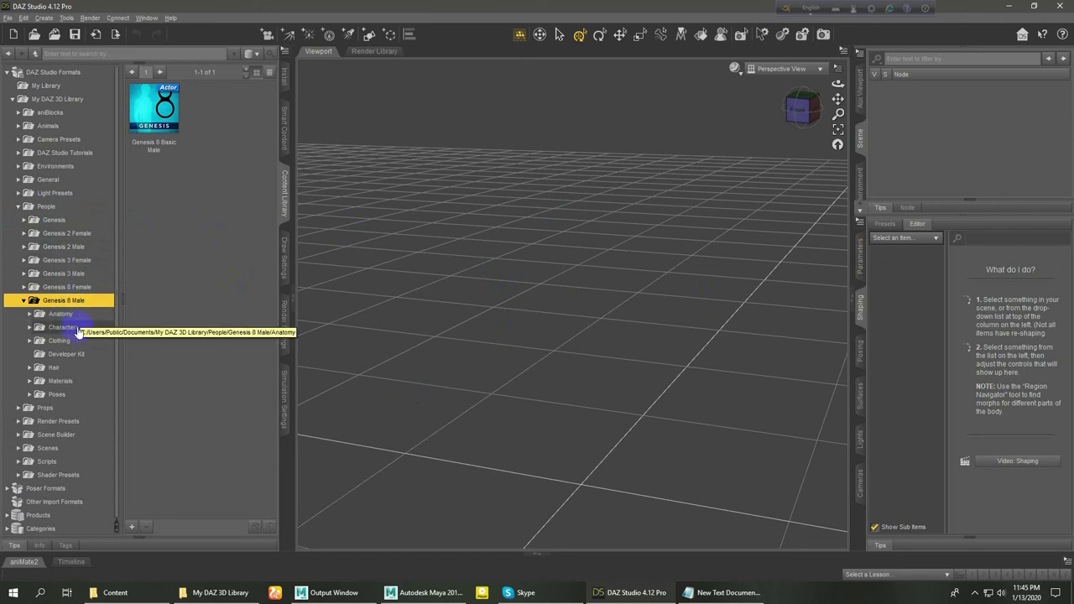
{"action": "left_click", "coordinate": [75, 329]}
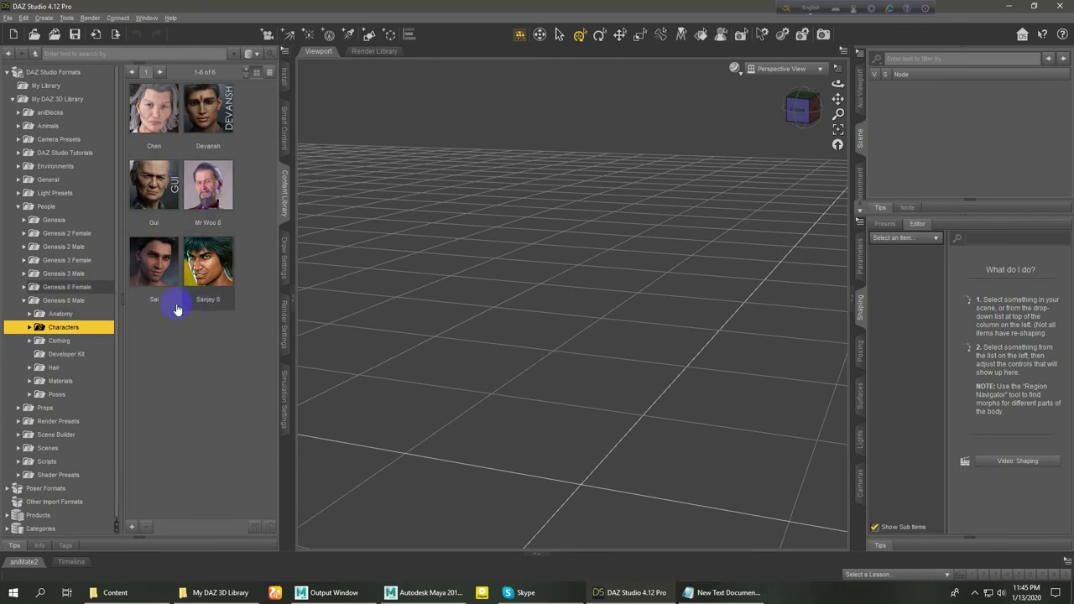
{"action": "left_click", "coordinate": [202, 119]}
{"action": "left_click", "coordinate": [215, 272]}
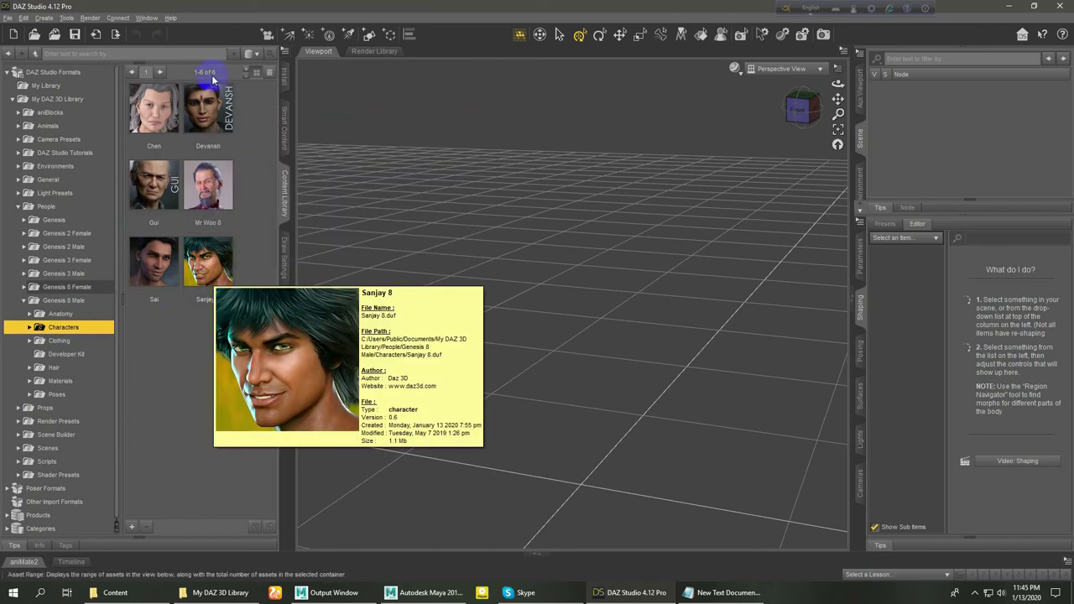
{"action": "left_click", "coordinate": [211, 120]}
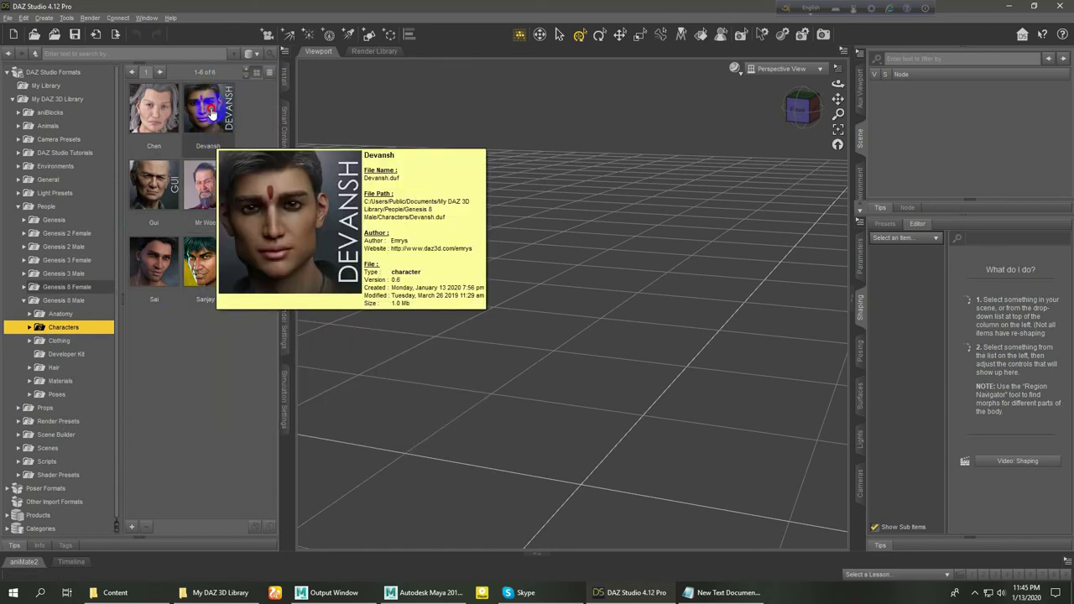
{"action": "double_click", "coordinate": [212, 116]}
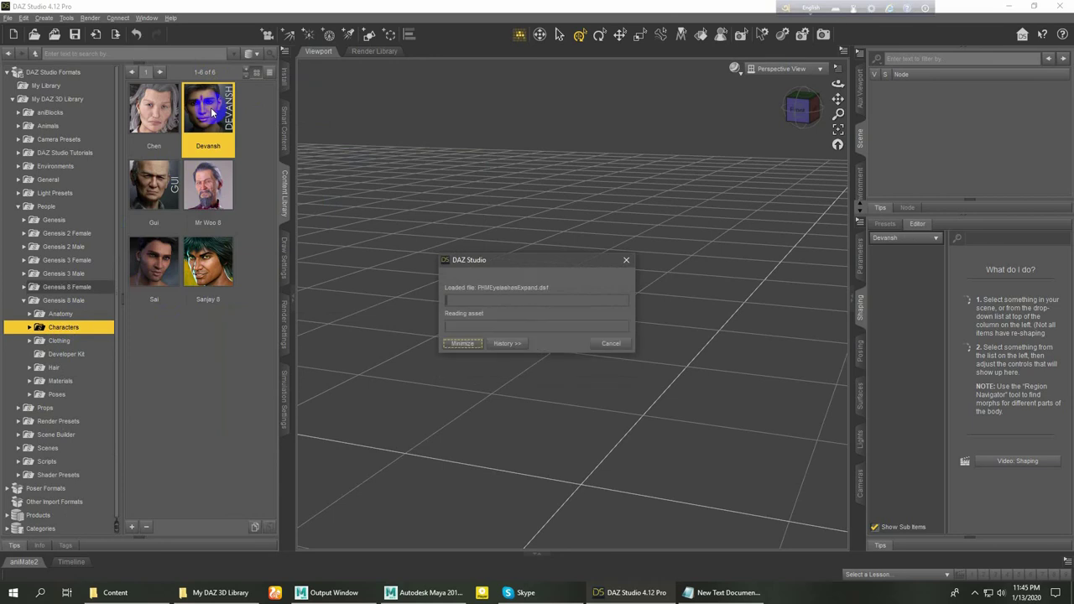
Step: Frame Devansh's upper body and try blending in the Sanjay 8 body shape
{"action": "left_click", "coordinate": [687, 280]}
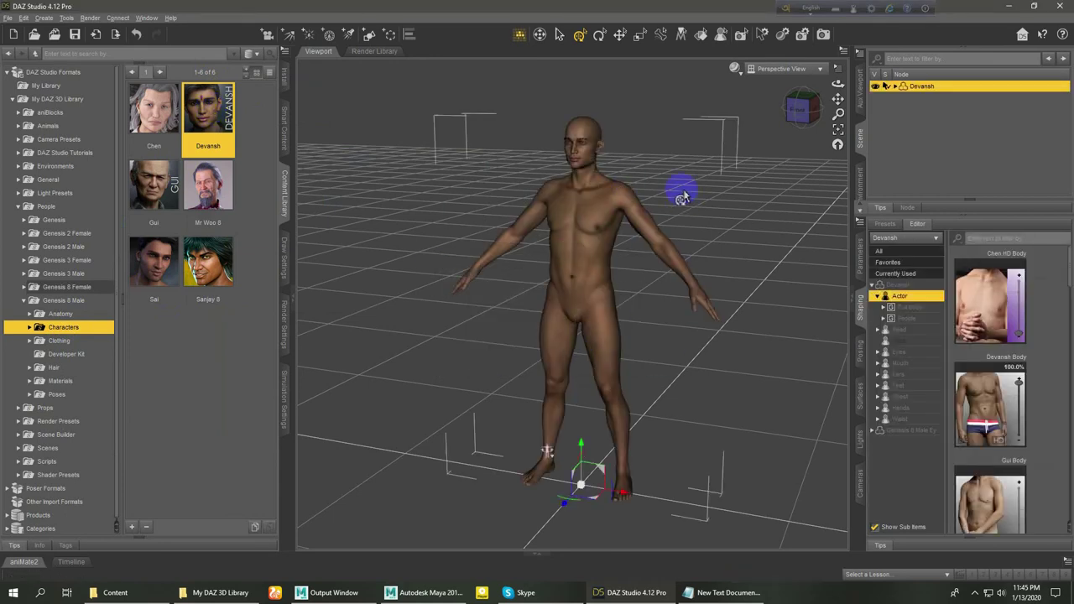
{"action": "scroll", "coordinate": [638, 168], "scroll_direction": "up", "scroll_amount": 3}
{"action": "scroll", "coordinate": [774, 137], "scroll_direction": "up", "scroll_amount": 3}
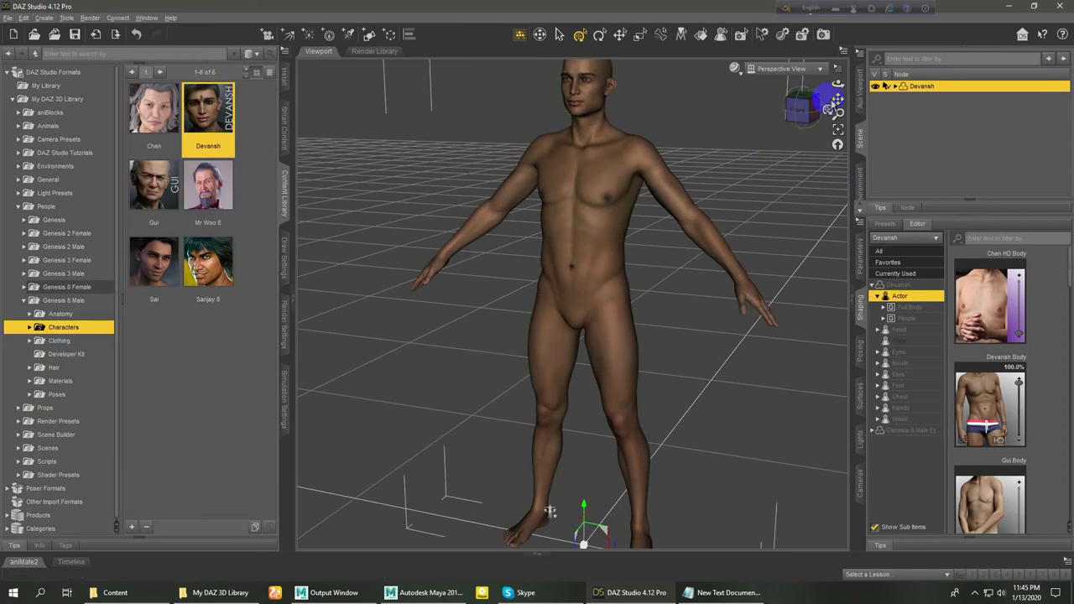
{"action": "mouse_move", "coordinate": [836, 97]}
{"action": "left_mouse_down"}
{"action": "mouse_move", "coordinate": [726, 185]}
{"action": "mouse_move", "coordinate": [825, 108]}
{"action": "left_mouse_up"}
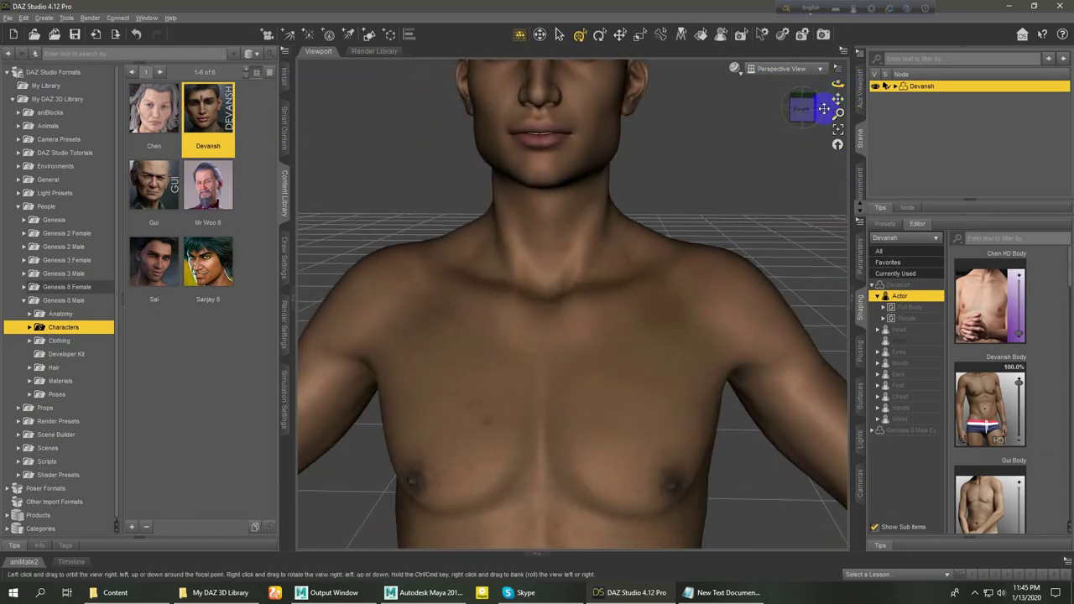
{"action": "left_click", "coordinate": [824, 107]}
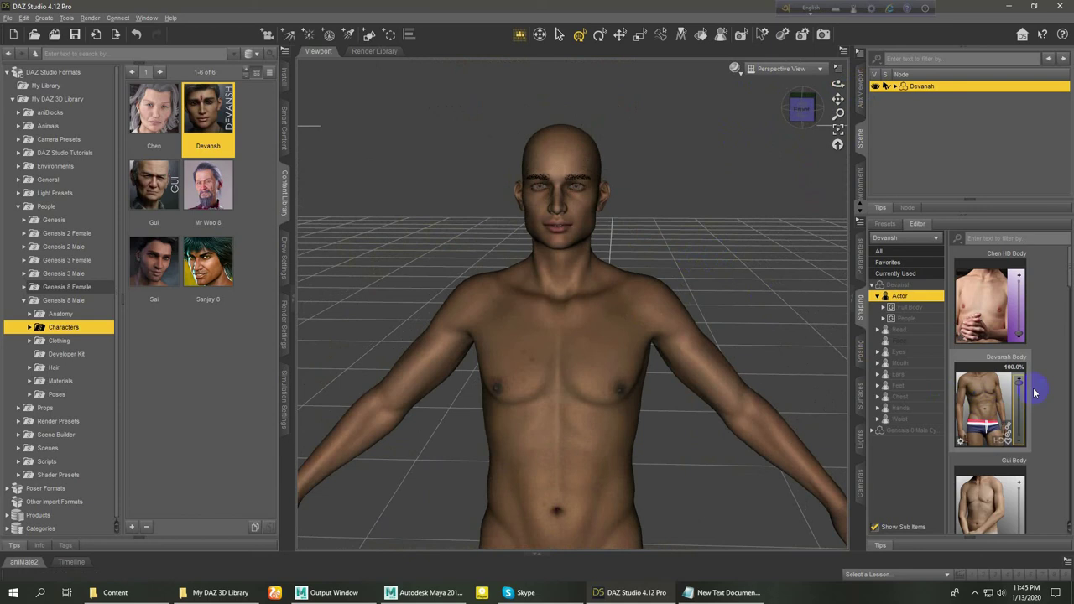
{"action": "scroll", "coordinate": [1035, 393], "scroll_direction": "down", "scroll_amount": 2}
{"action": "scroll", "coordinate": [1035, 393], "scroll_direction": "down", "scroll_amount": 3}
{"action": "scroll", "coordinate": [1035, 393], "scroll_direction": "down", "scroll_amount": 3}
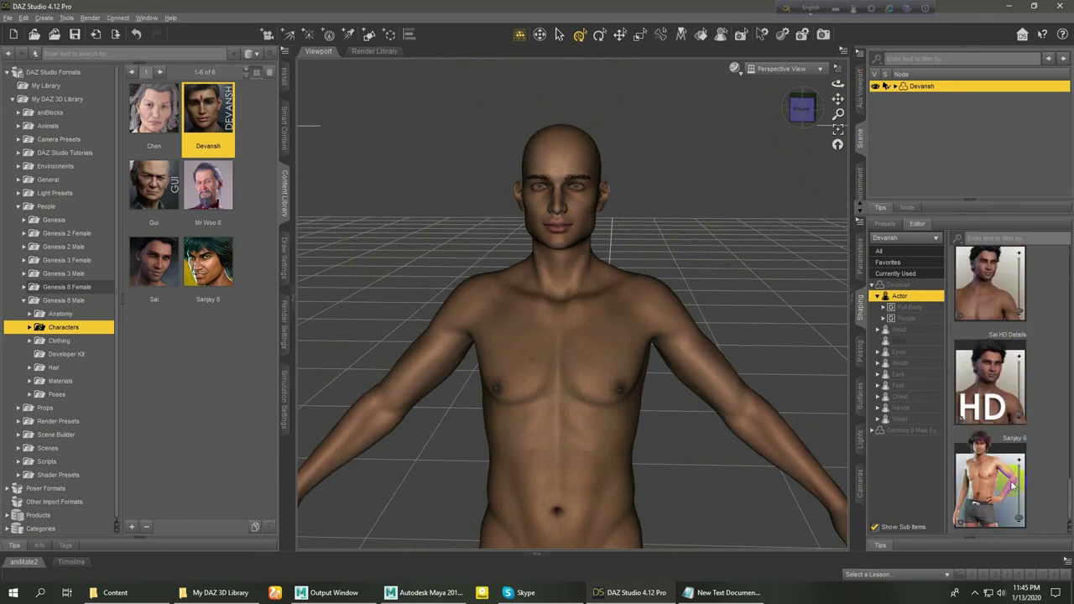
{"action": "mouse_move", "coordinate": [990, 482]}
{"action": "left_click", "coordinate": [1021, 516]}
{"action": "mouse_move", "coordinate": [1018, 515]}
{"action": "left_mouse_down"}
{"action": "mouse_move", "coordinate": [1035, 501]}
{"action": "mouse_move", "coordinate": [1046, 537]}
{"action": "left_mouse_up"}
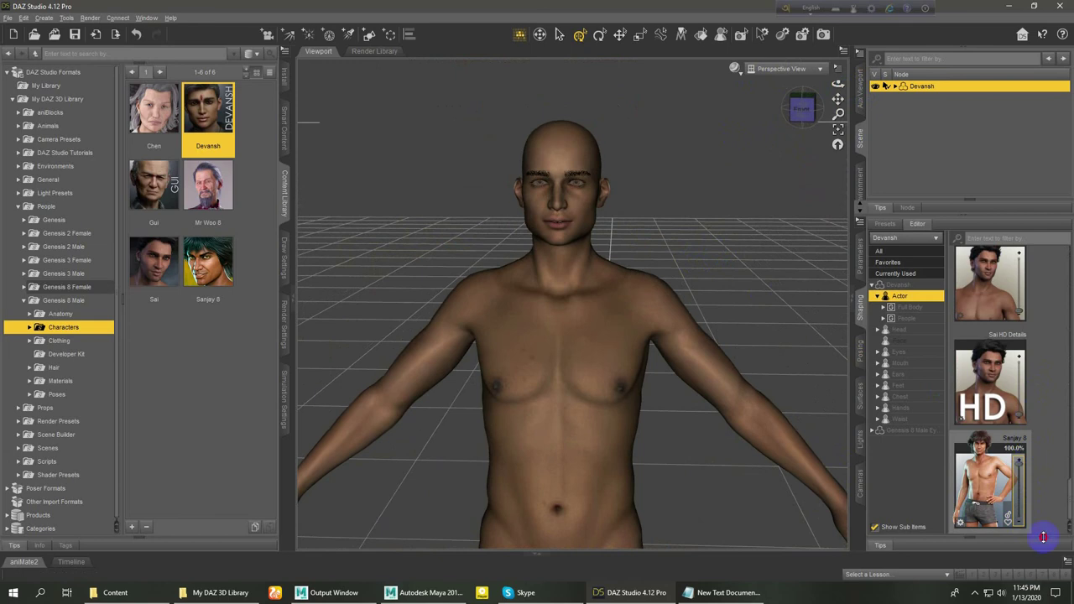
Step: Try the Sai HD Details and Chen HD Body shapes, then dial them back to pure Devansh
{"action": "mouse_move", "coordinate": [1019, 412]}
{"action": "left_mouse_down"}
{"action": "mouse_move", "coordinate": [1028, 333]}
{"action": "mouse_move", "coordinate": [1037, 477]}
{"action": "left_mouse_up"}
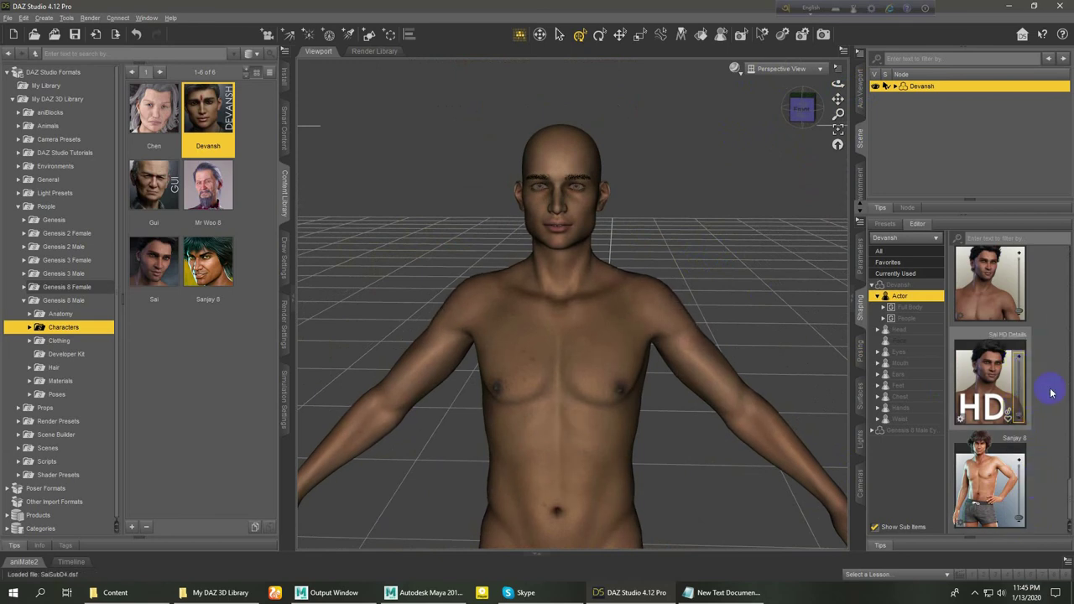
{"action": "scroll", "coordinate": [1023, 327], "scroll_direction": "up", "scroll_amount": 1}
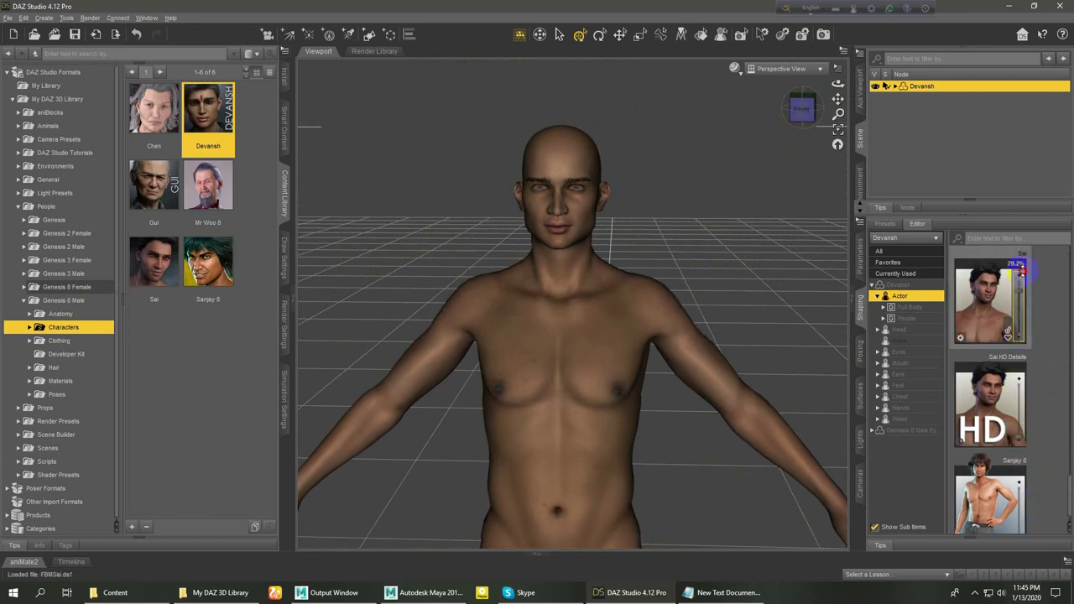
{"action": "left_click_drag", "start_coordinate": [1019, 322], "coordinate": [1020, 277]}
{"action": "scroll", "coordinate": [1040, 376], "scroll_direction": "up", "scroll_amount": 3}
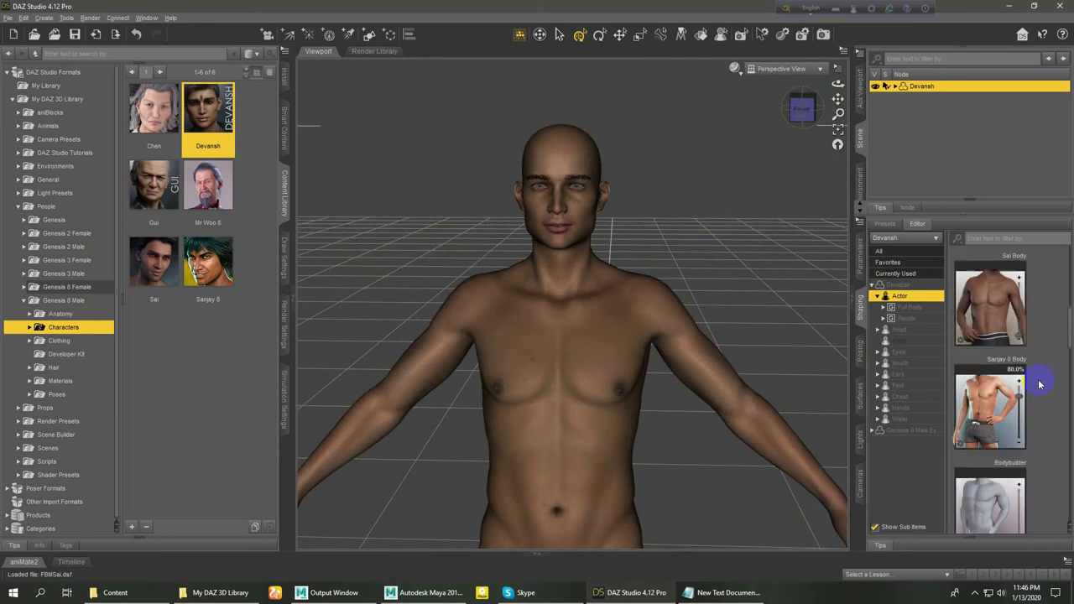
{"action": "scroll", "coordinate": [1033, 353], "scroll_direction": "up", "scroll_amount": 1}
{"action": "scroll", "coordinate": [1024, 340], "scroll_direction": "up", "scroll_amount": 3}
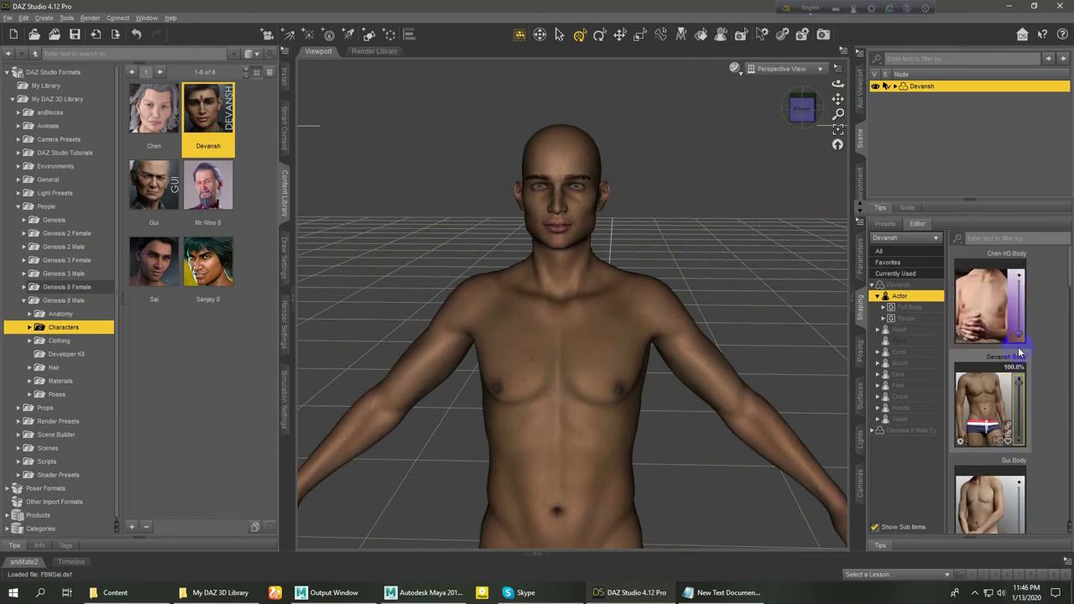
{"action": "left_click_drag", "start_coordinate": [1023, 342], "coordinate": [1019, 260]}
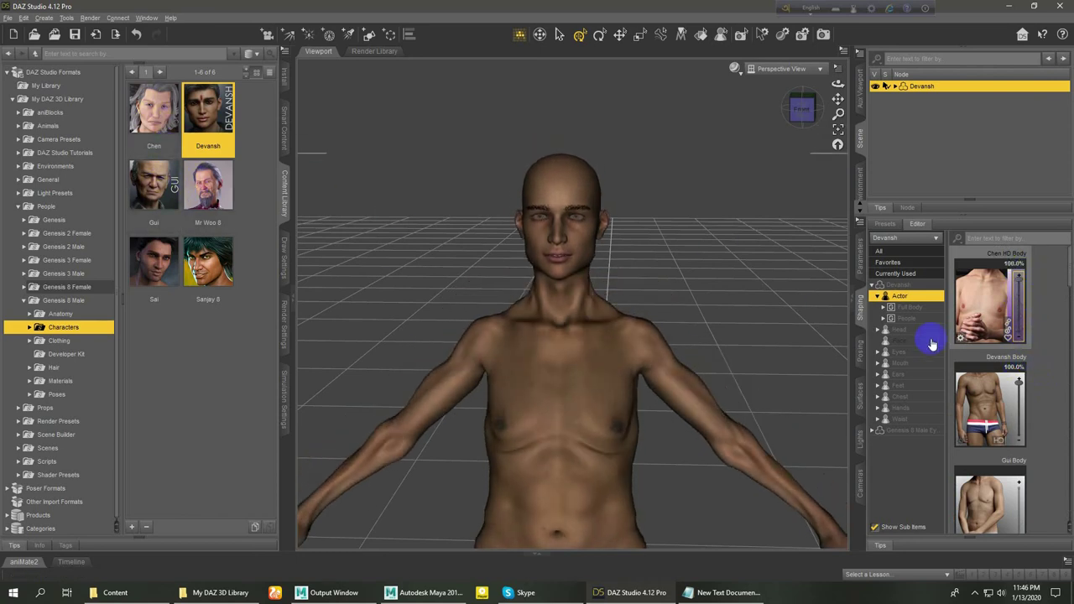
{"action": "left_click_drag", "start_coordinate": [1018, 294], "coordinate": [1019, 344]}
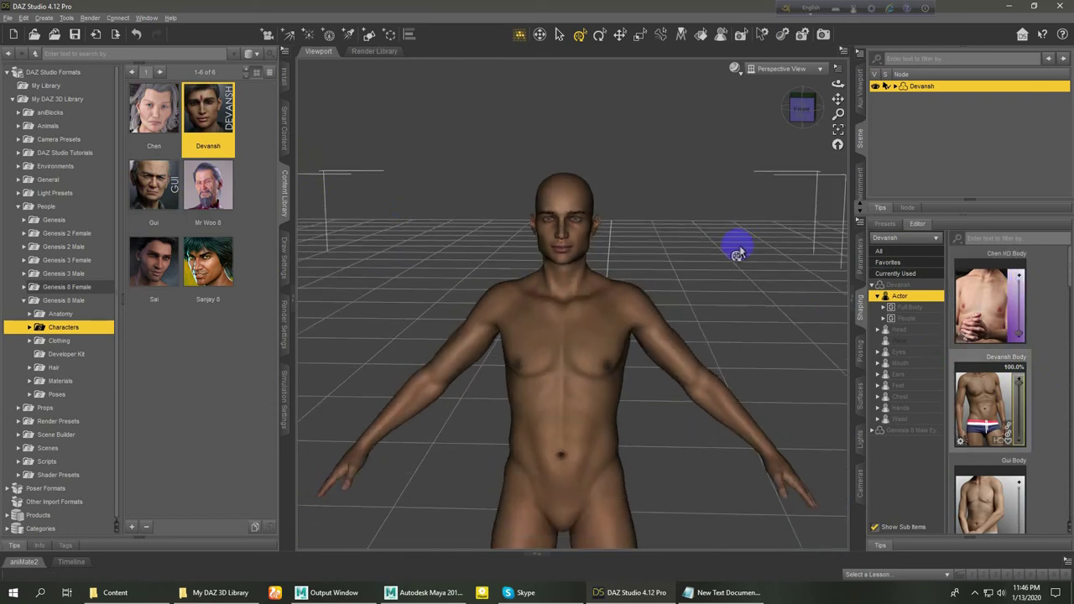
{"action": "scroll", "coordinate": [731, 256], "scroll_direction": "down", "scroll_amount": 1}
{"action": "scroll", "coordinate": [698, 266], "scroll_direction": "down", "scroll_amount": 1}
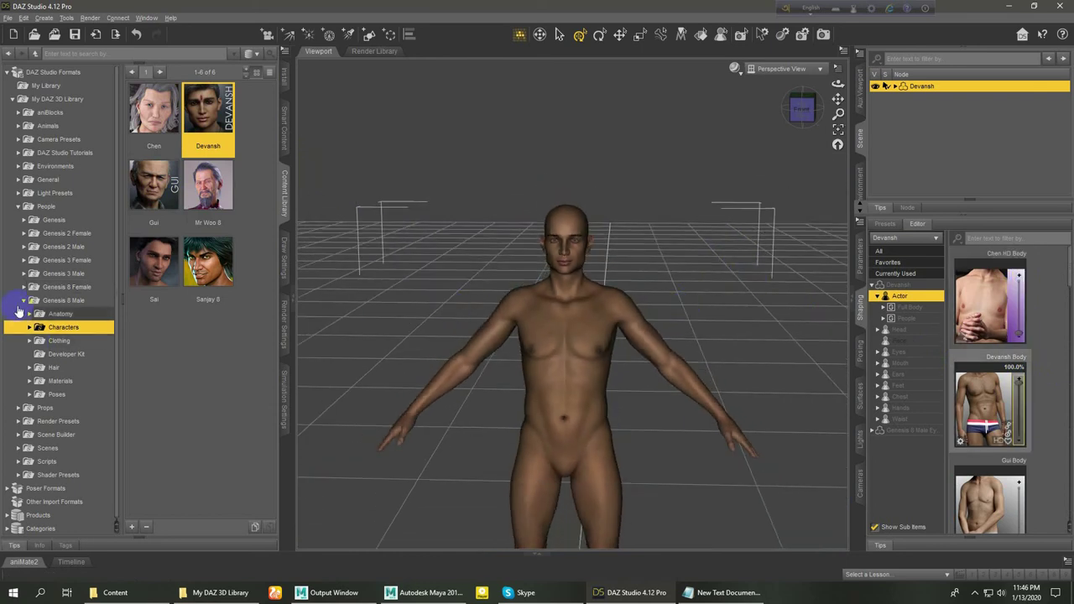
Step: Drag Jian Hair Genesis 8 Male from People > Genesis 8 Male > Hair onto Devansh's head
{"action": "left_click", "coordinate": [23, 301]}
{"action": "double_click", "coordinate": [76, 302]}
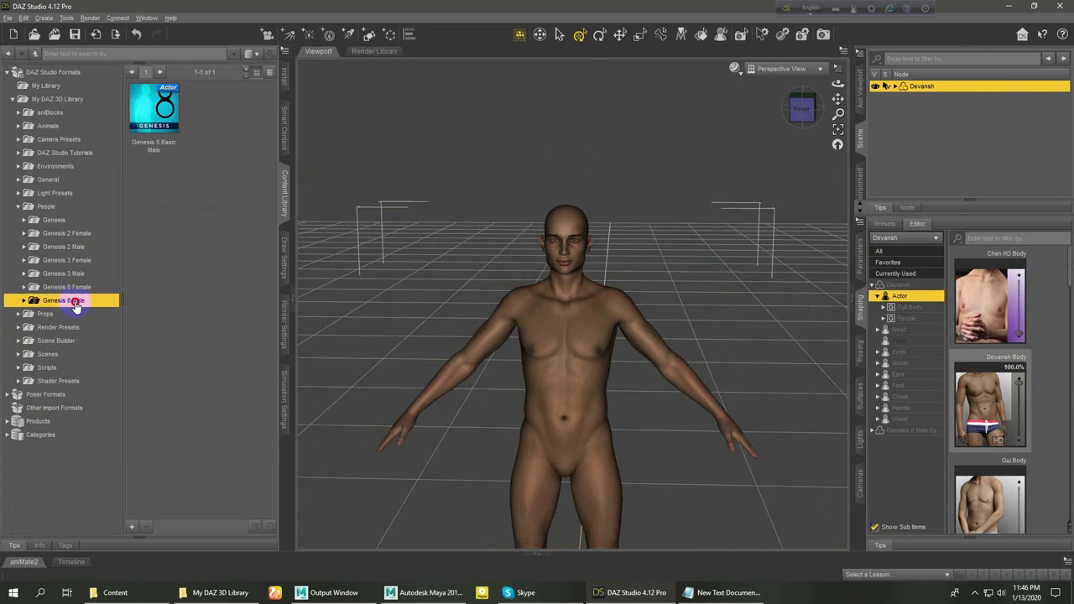
{"action": "double_click", "coordinate": [53, 368]}
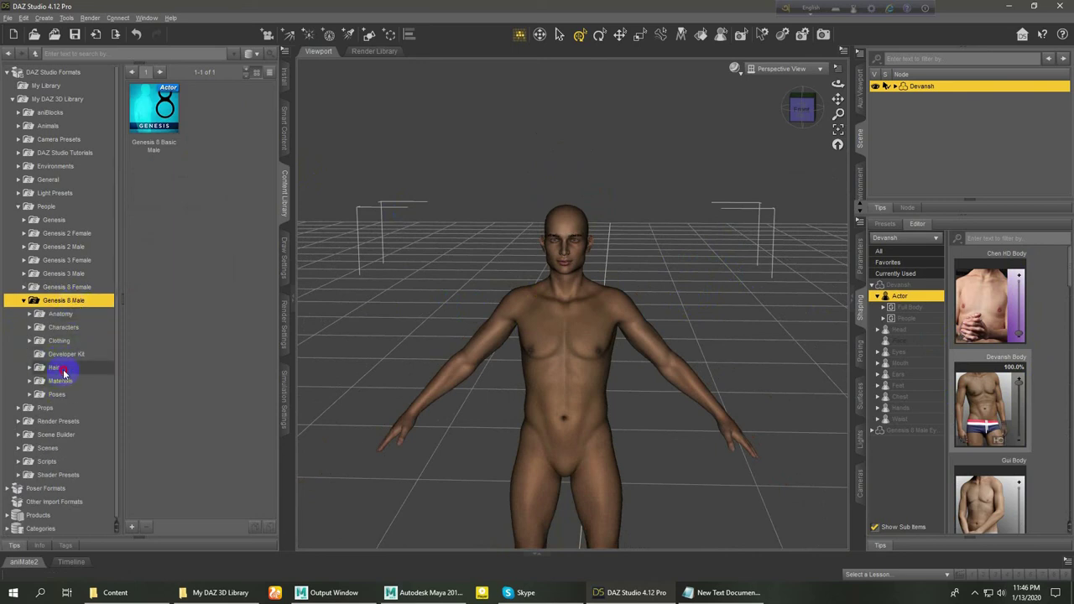
{"action": "left_click", "coordinate": [67, 382]}
{"action": "left_click", "coordinate": [68, 394]}
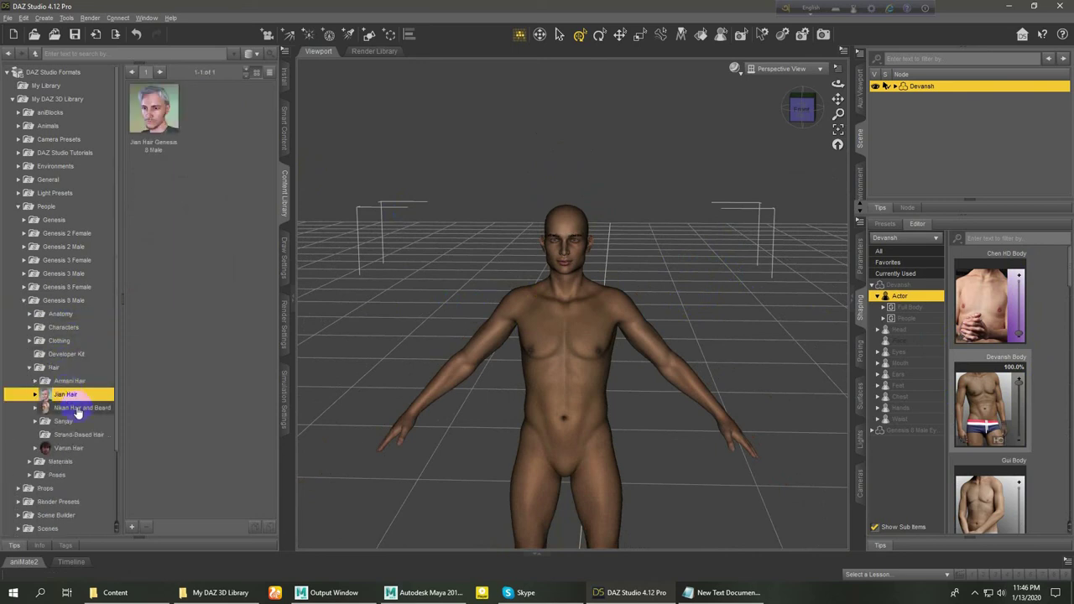
{"action": "left_click_drag", "start_coordinate": [154, 109], "coordinate": [554, 207]}
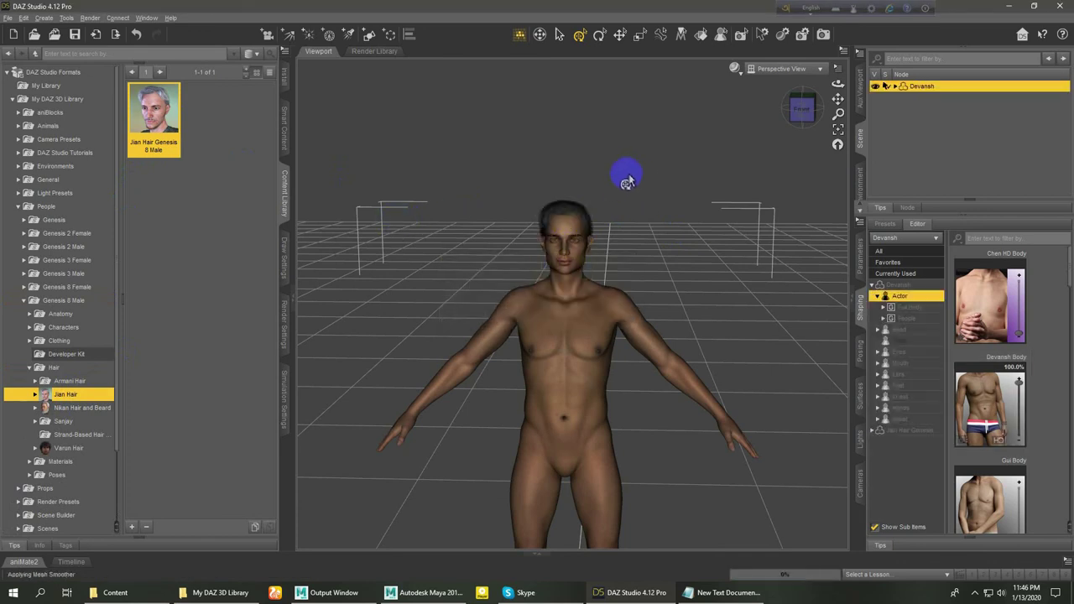
{"action": "scroll", "coordinate": [617, 180], "scroll_direction": "up", "scroll_amount": 3}
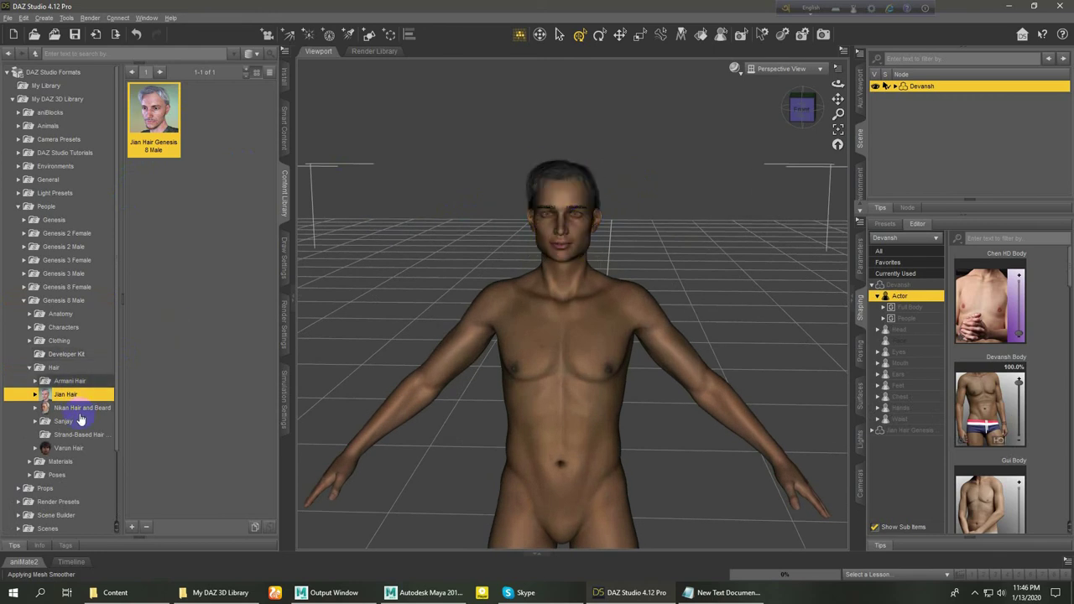
{"action": "left_click", "coordinate": [29, 372]}
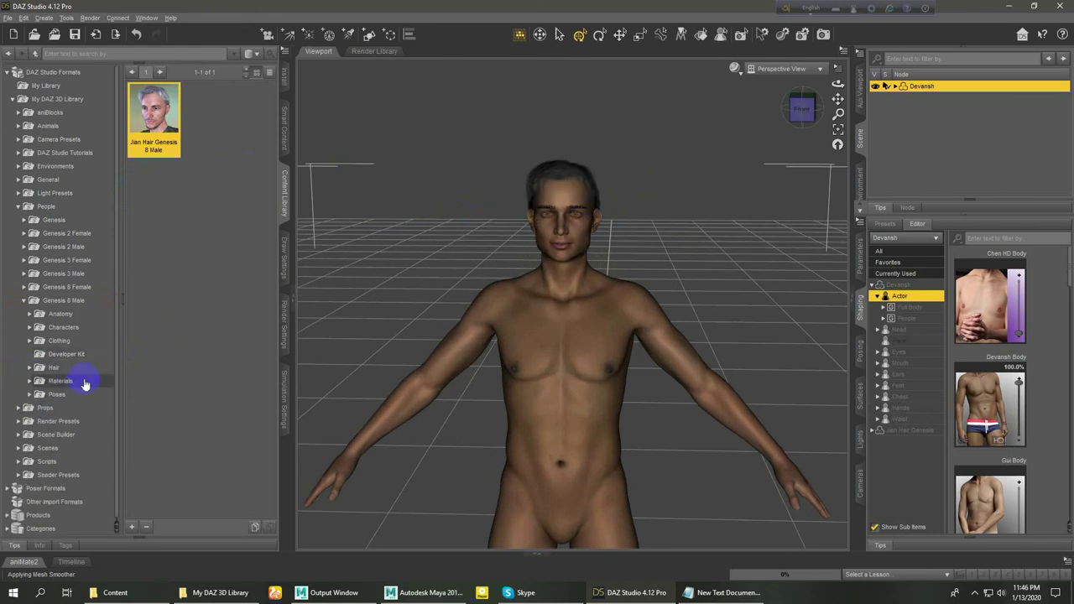
Step: Drag the dForce Bollywood Groom Outfit onto Devansh from Genesis 8 Male Clothing, then undo once
{"action": "left_click", "coordinate": [67, 343]}
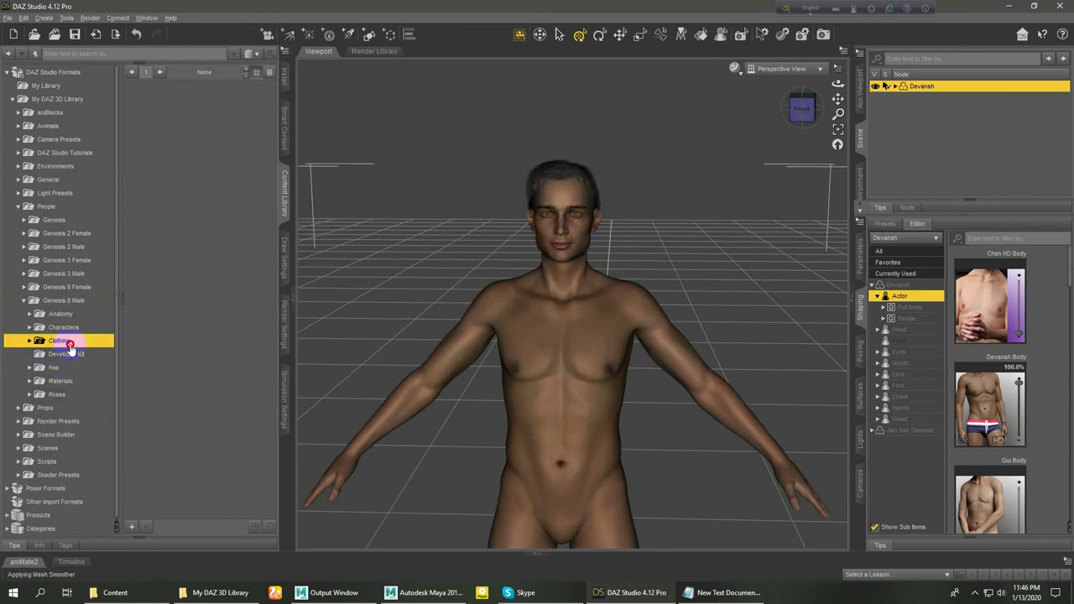
{"action": "left_click", "coordinate": [69, 354]}
{"action": "left_click", "coordinate": [76, 368]}
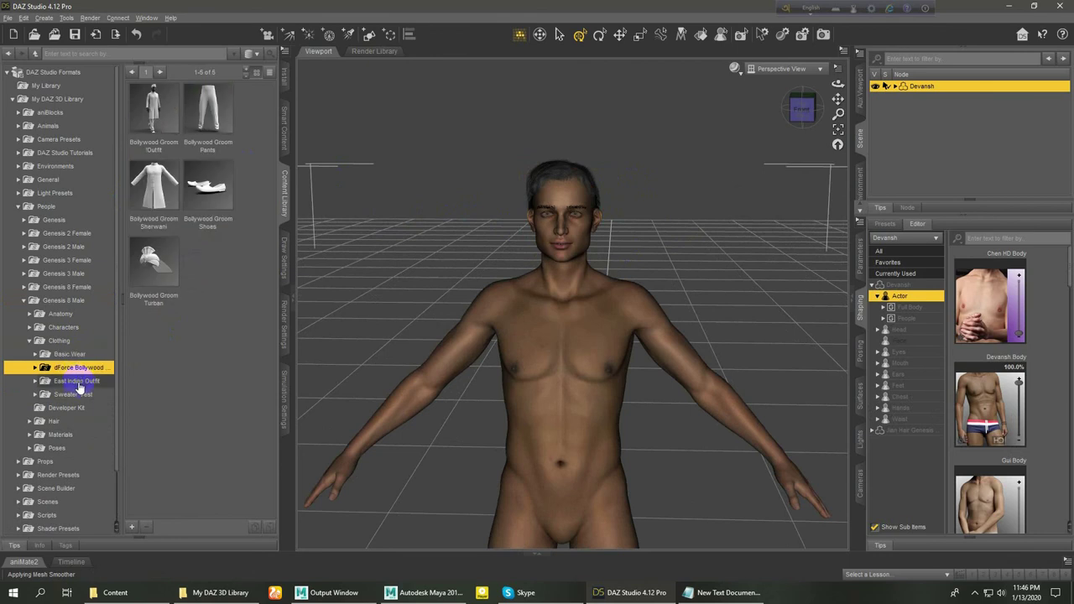
{"action": "mouse_move", "coordinate": [153, 103]}
{"action": "left_mouse_down"}
{"action": "mouse_move", "coordinate": [580, 336]}
{"action": "mouse_move", "coordinate": [561, 412]}
{"action": "left_mouse_up"}
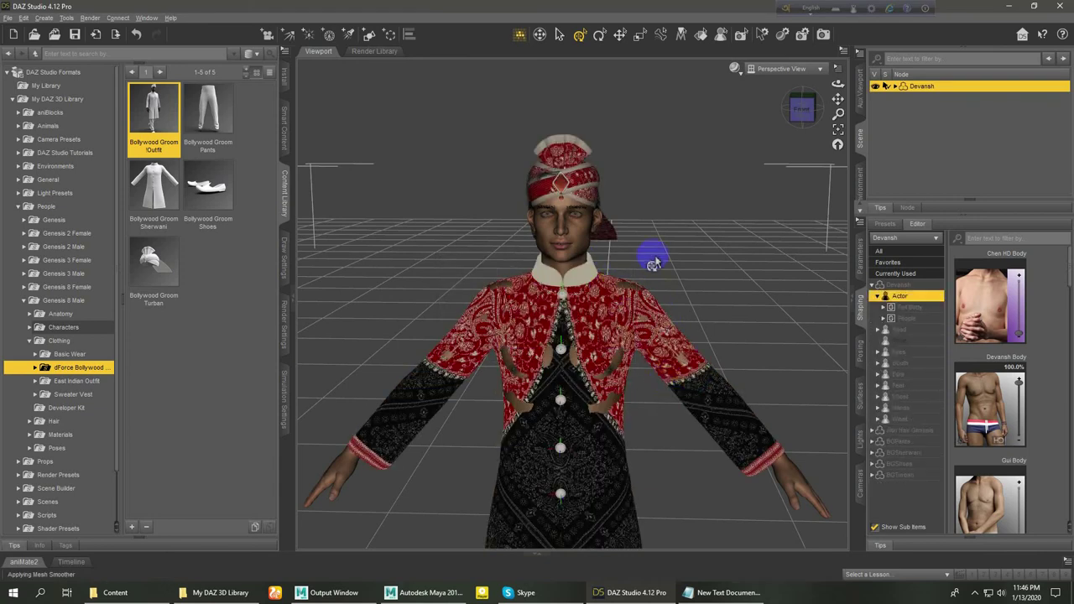
{"action": "scroll", "coordinate": [682, 263], "scroll_direction": "down", "scroll_amount": 2}
{"action": "scroll", "coordinate": [682, 263], "scroll_direction": "down", "scroll_amount": 2}
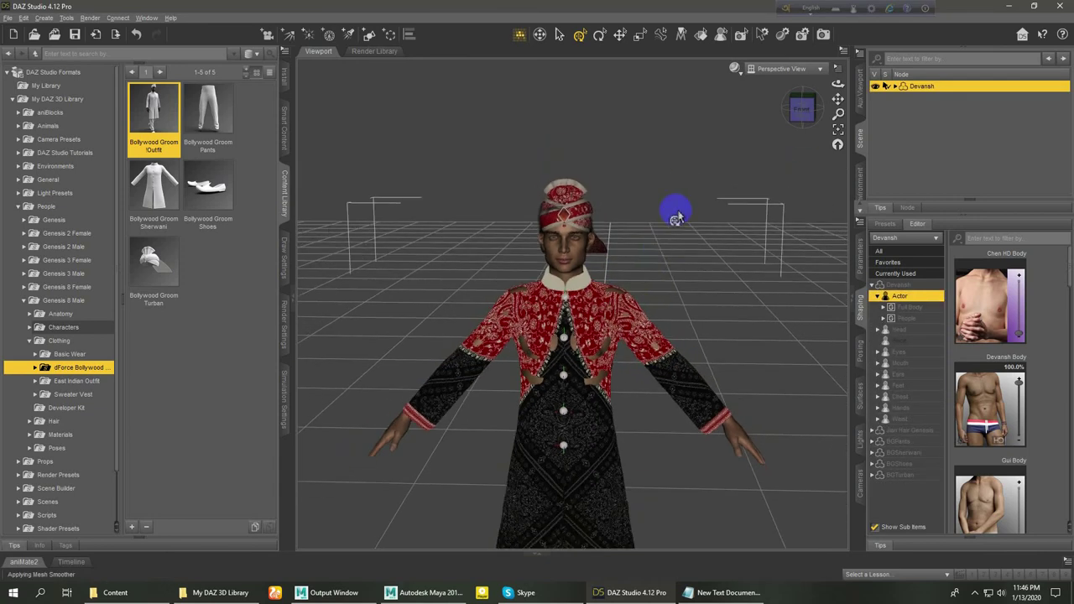
{"action": "key", "text": "ctrl+z"}
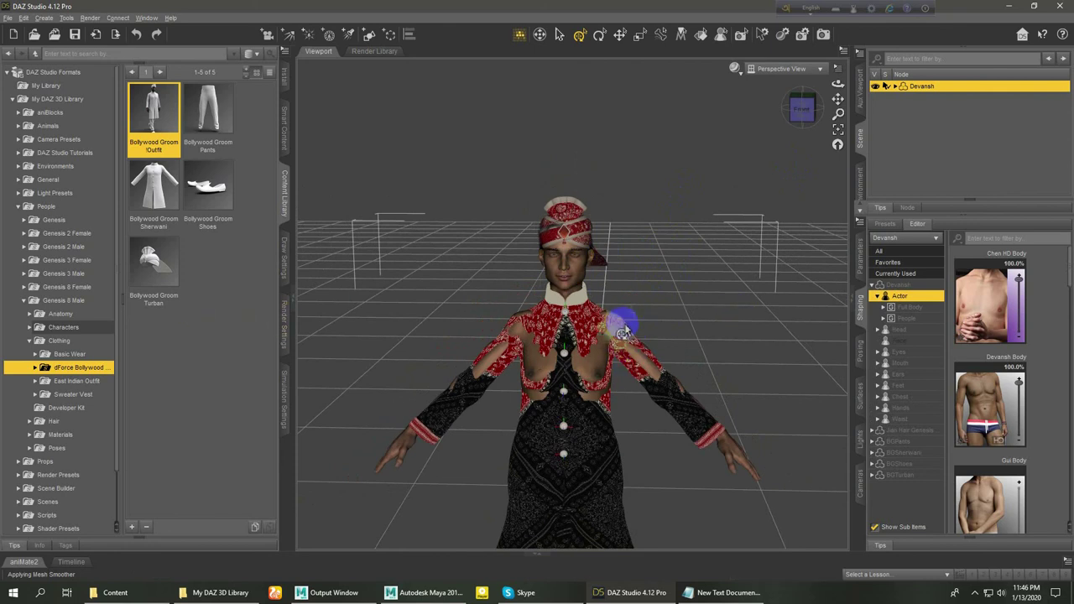
Step: Delete the Jian Hair, BGPants, BGTurban, BGShoes and BGSherwani from Devansh
{"action": "left_click", "coordinate": [895, 87]}
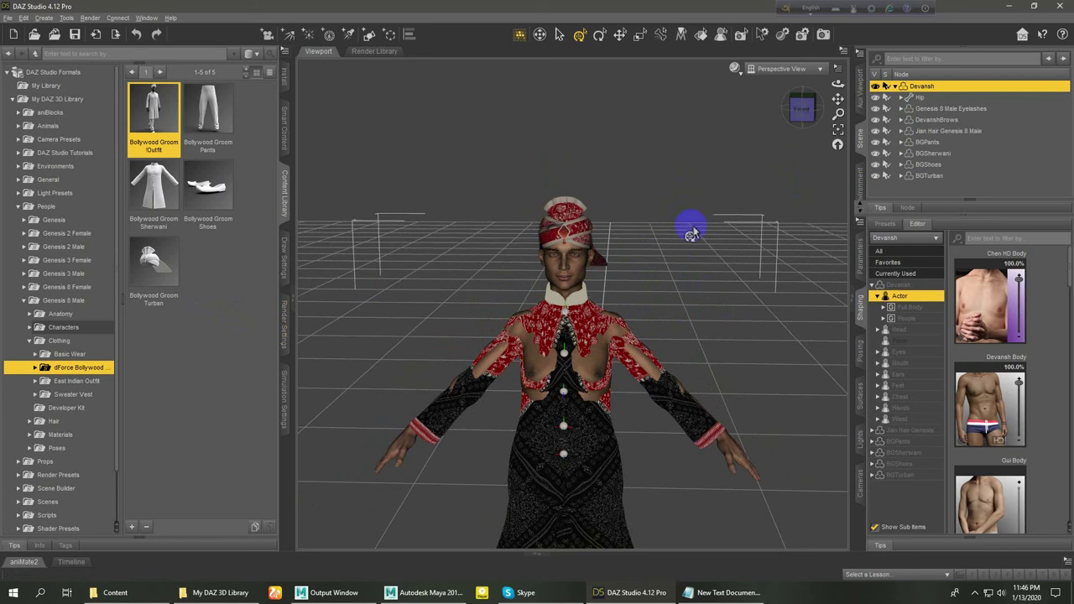
{"action": "left_click", "coordinate": [959, 132]}
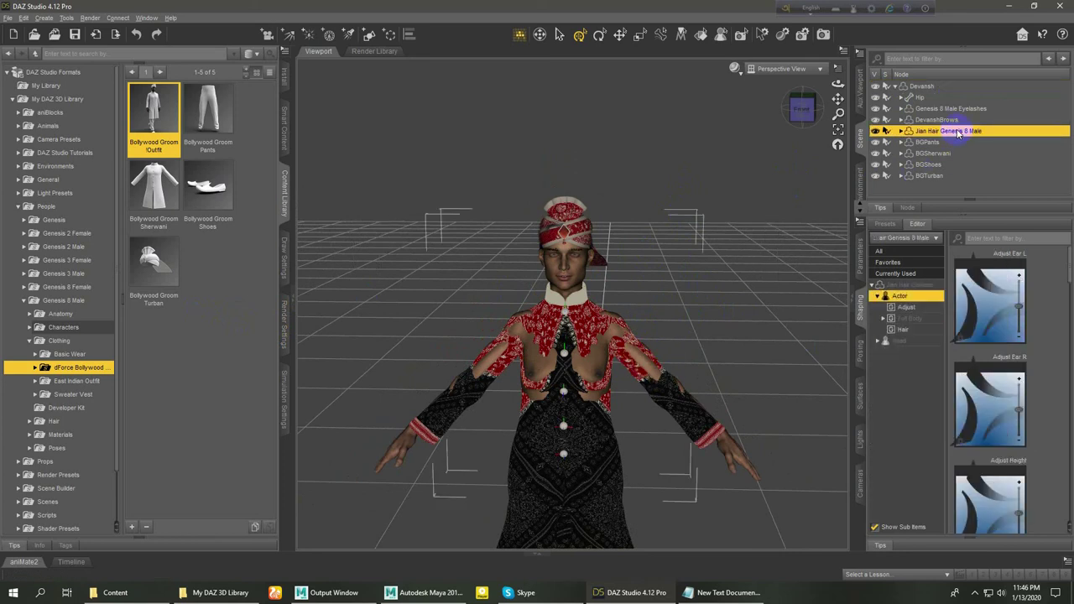
{"action": "key", "text": "Delete"}
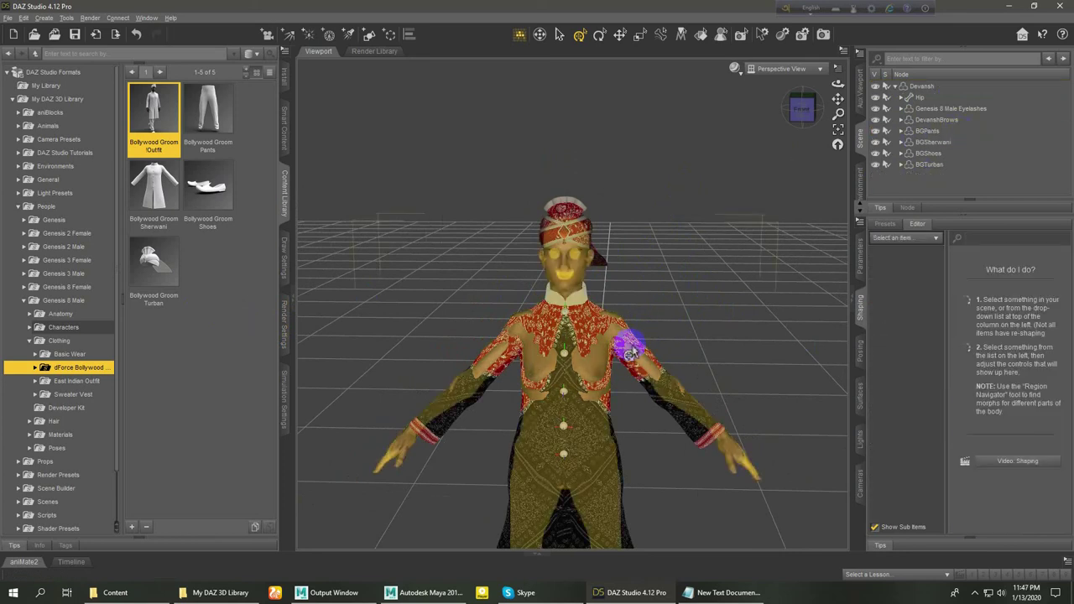
{"action": "left_click", "coordinate": [945, 131]}
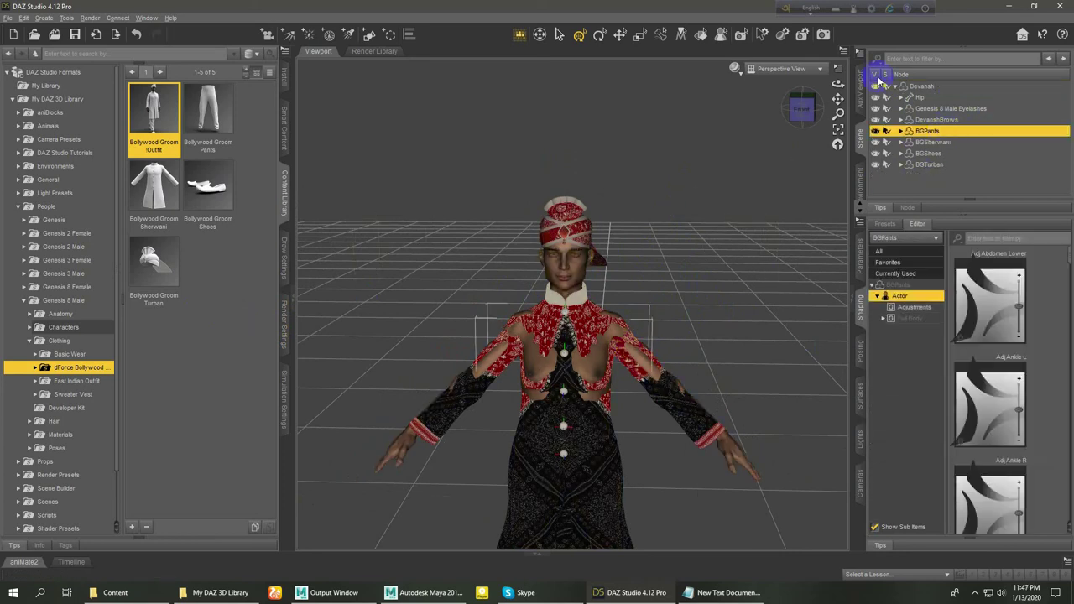
{"action": "key", "text": "Delete"}
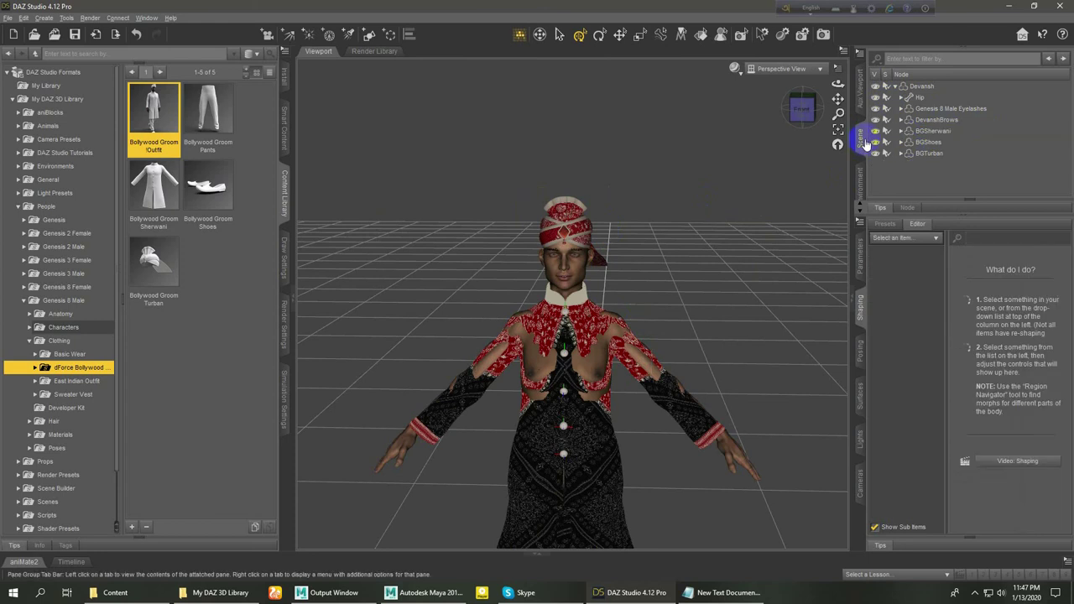
{"action": "left_click", "coordinate": [930, 155]}
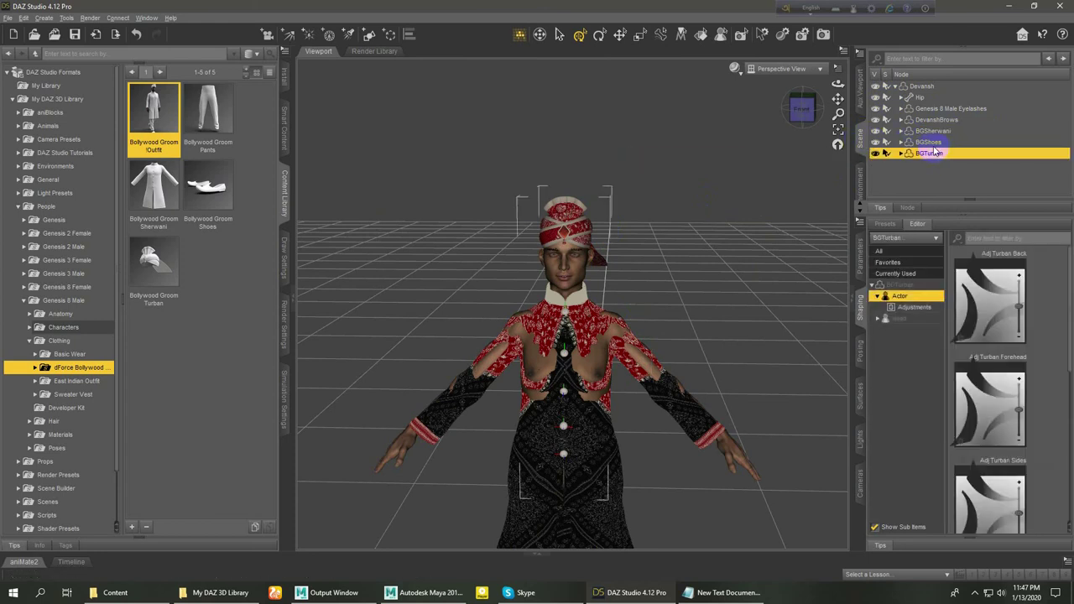
{"action": "key", "text": "Delete"}
{"action": "left_click", "coordinate": [932, 142]}
{"action": "key", "text": "Delete"}
{"action": "left_click", "coordinate": [935, 132]}
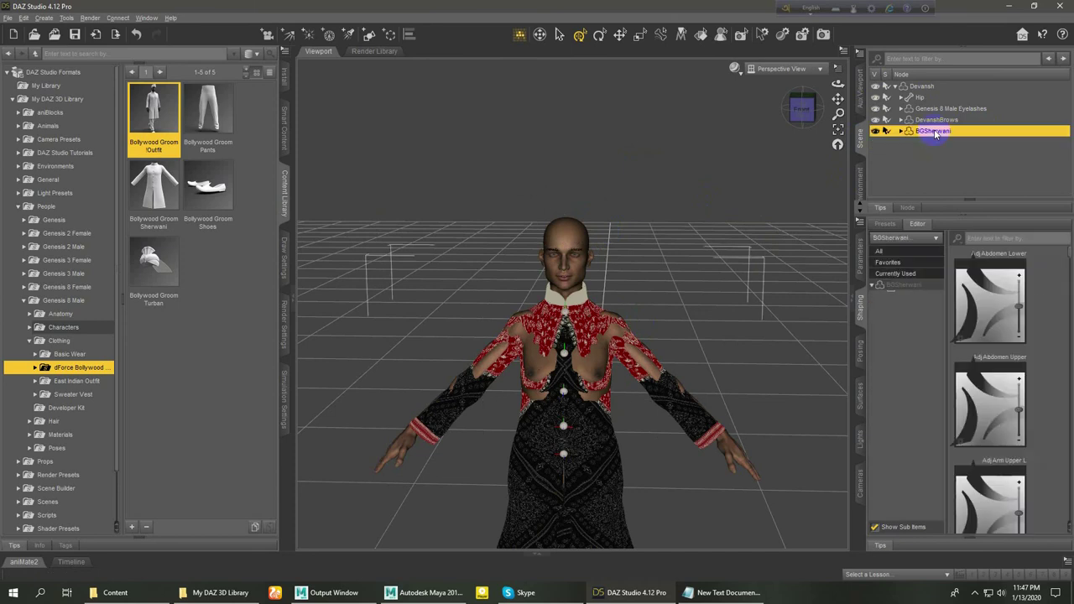
{"action": "key", "text": "Delete"}
Step: Delete DevanshBrows and the Genesis 8 Male Eyelashes, then select the Devansh figure
{"action": "left_click", "coordinate": [942, 120]}
{"action": "key", "text": "Delete"}
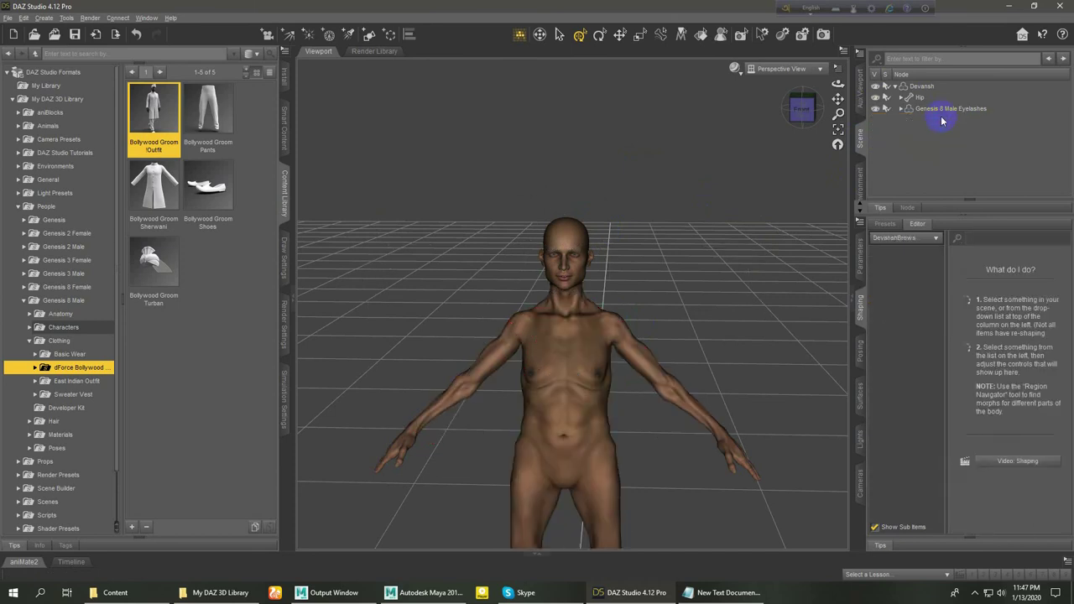
{"action": "left_click", "coordinate": [945, 109]}
{"action": "key", "text": "Delete"}
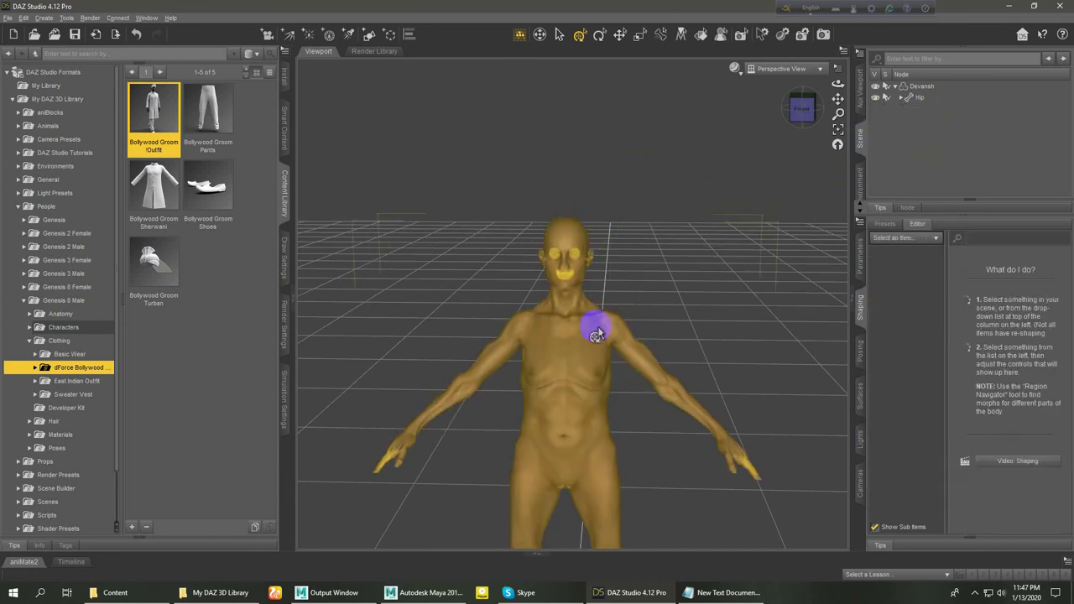
{"action": "left_click", "coordinate": [593, 328]}
Step: Reset the Mr Woo 8 Body shape to zero in the Shaping pane
{"action": "scroll", "coordinate": [1031, 424], "scroll_direction": "down", "scroll_amount": 2}
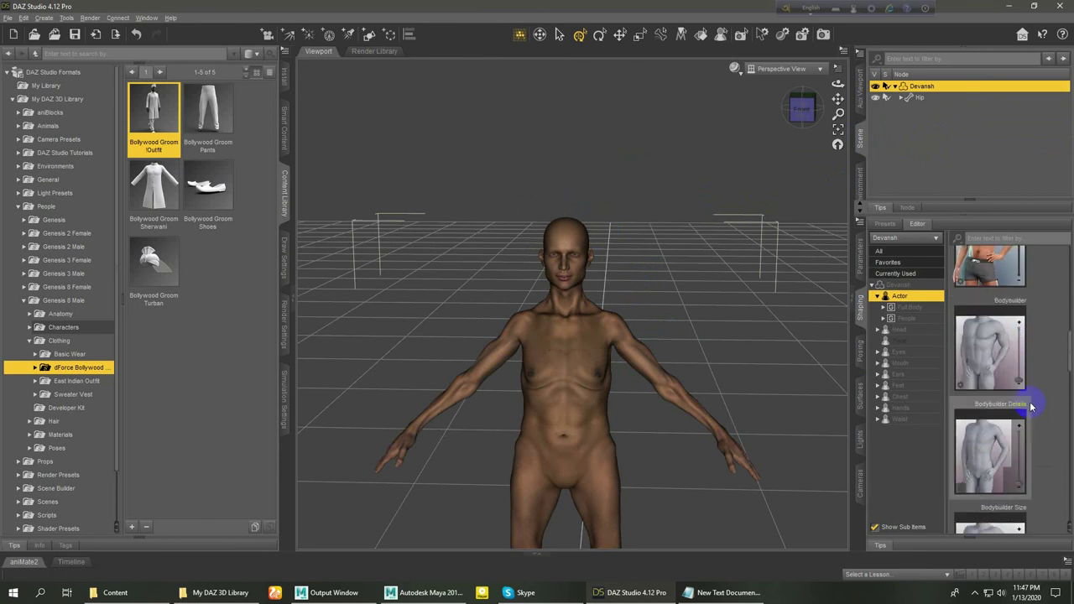
{"action": "scroll", "coordinate": [1027, 395], "scroll_direction": "down", "scroll_amount": 2}
{"action": "scroll", "coordinate": [1032, 382], "scroll_direction": "down", "scroll_amount": 2}
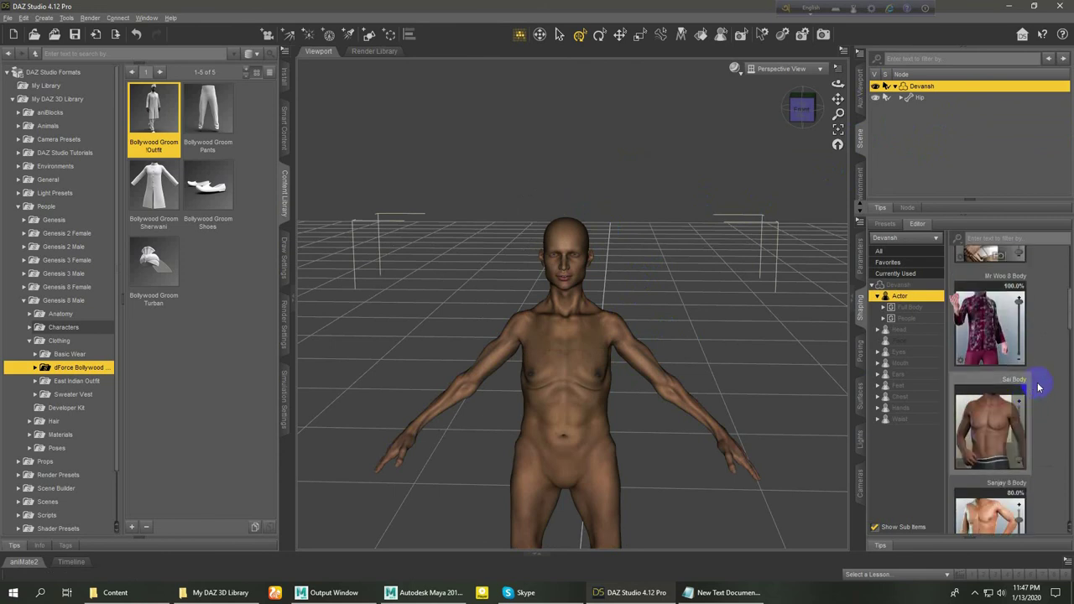
{"action": "left_click", "coordinate": [1018, 304]}
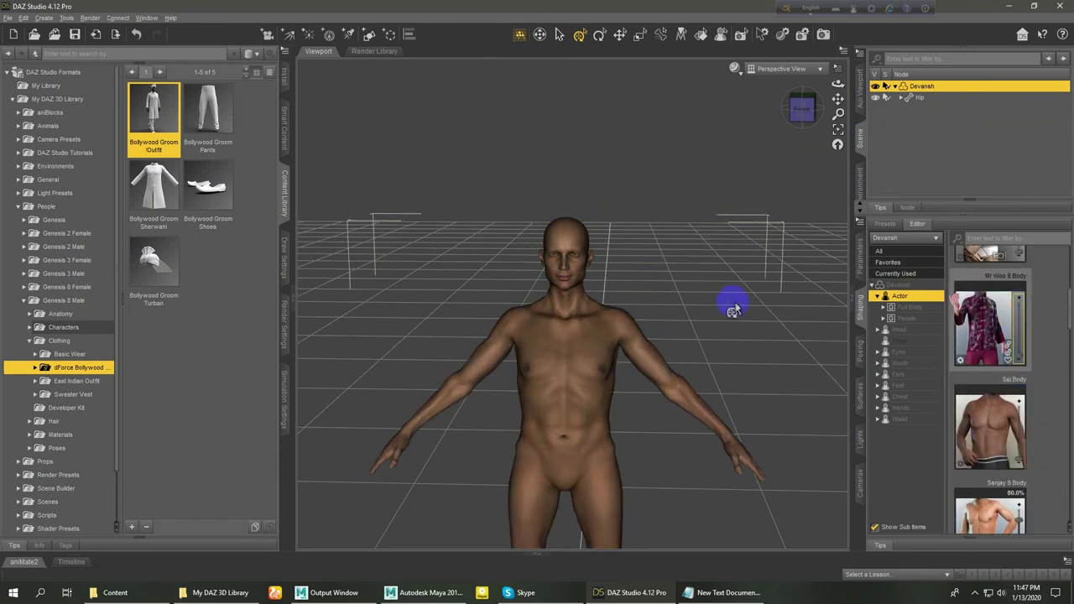
Step: Set the Sanjay 8 Body and Devansh Body shape sliders to 100%
{"action": "scroll", "coordinate": [1044, 348], "scroll_direction": "up", "scroll_amount": 5}
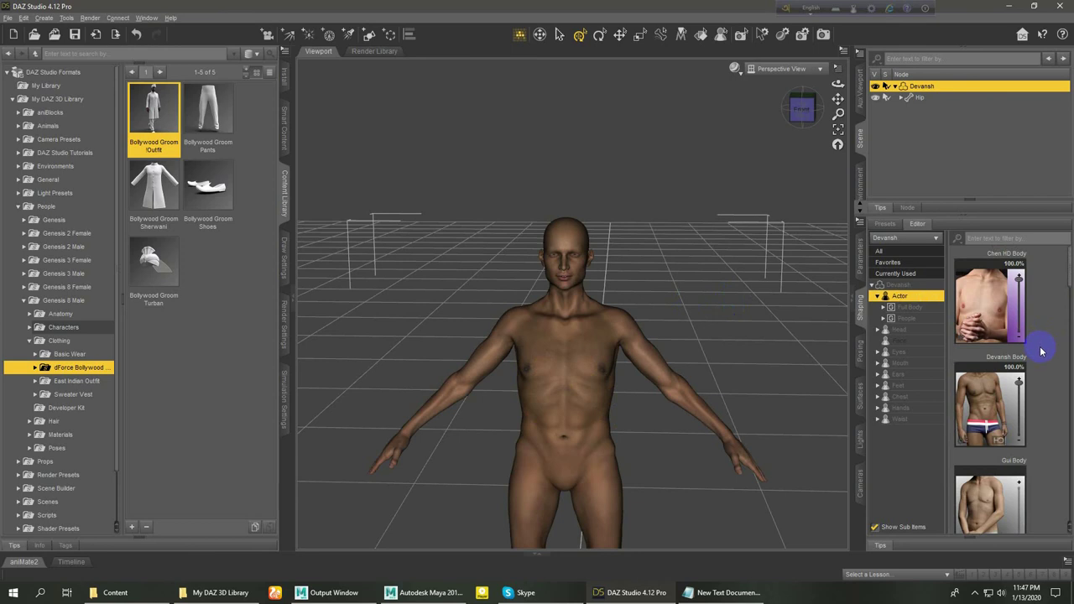
{"action": "scroll", "coordinate": [1025, 371], "scroll_direction": "down", "scroll_amount": 2}
{"action": "scroll", "coordinate": [1048, 361], "scroll_direction": "down", "scroll_amount": 2}
{"action": "scroll", "coordinate": [1045, 364], "scroll_direction": "down", "scroll_amount": 2}
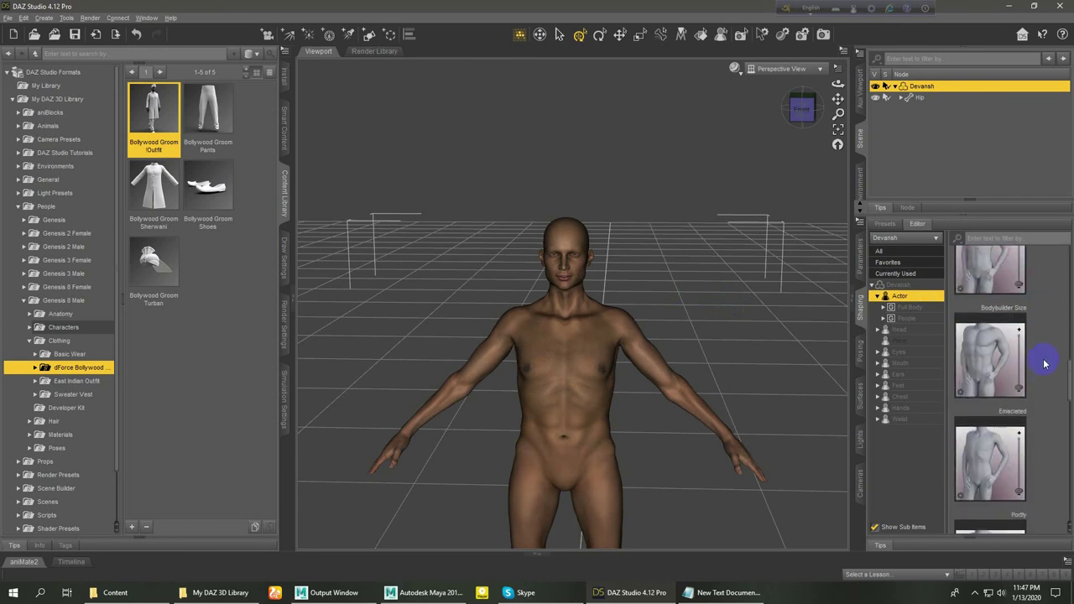
{"action": "scroll", "coordinate": [1045, 363], "scroll_direction": "down", "scroll_amount": 2}
{"action": "scroll", "coordinate": [1045, 364], "scroll_direction": "down", "scroll_amount": 2}
{"action": "scroll", "coordinate": [1045, 364], "scroll_direction": "down", "scroll_amount": 1}
{"action": "scroll", "coordinate": [1045, 363], "scroll_direction": "down", "scroll_amount": 2}
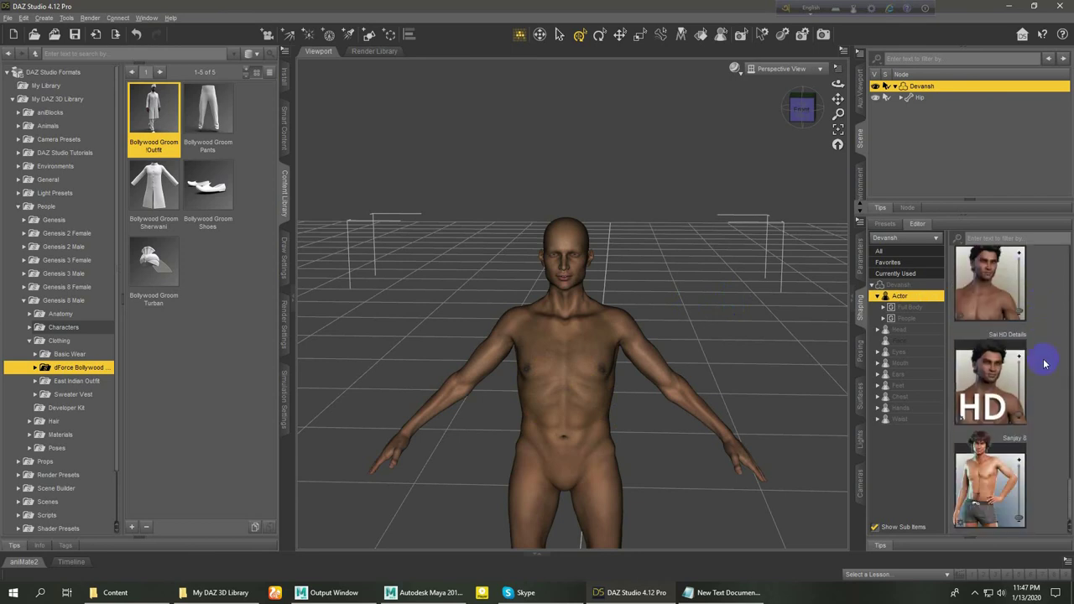
{"action": "scroll", "coordinate": [1045, 363], "scroll_direction": "up", "scroll_amount": 2}
{"action": "scroll", "coordinate": [1045, 364], "scroll_direction": "up", "scroll_amount": 2}
{"action": "scroll", "coordinate": [1045, 363], "scroll_direction": "up", "scroll_amount": 2}
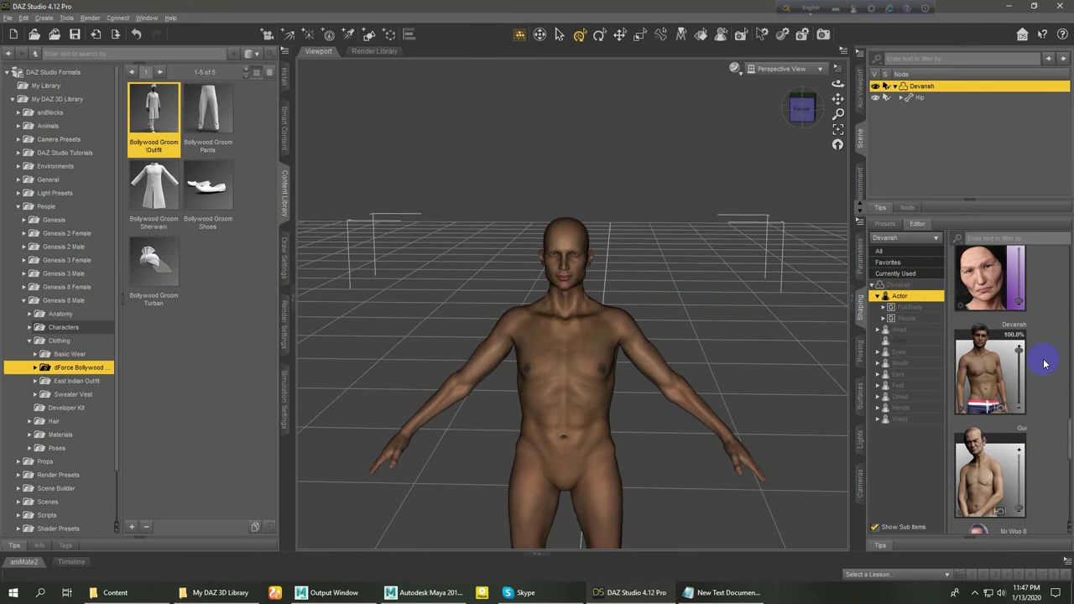
{"action": "scroll", "coordinate": [1044, 374], "scroll_direction": "up", "scroll_amount": 2}
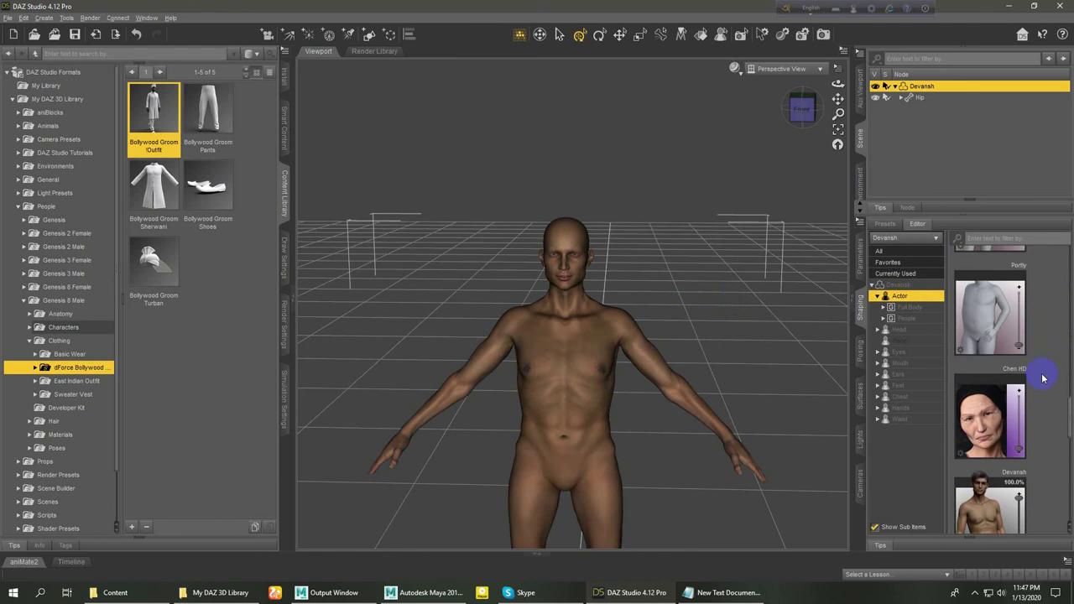
{"action": "scroll", "coordinate": [1045, 371], "scroll_direction": "up", "scroll_amount": 2}
{"action": "scroll", "coordinate": [1045, 372], "scroll_direction": "up", "scroll_amount": 2}
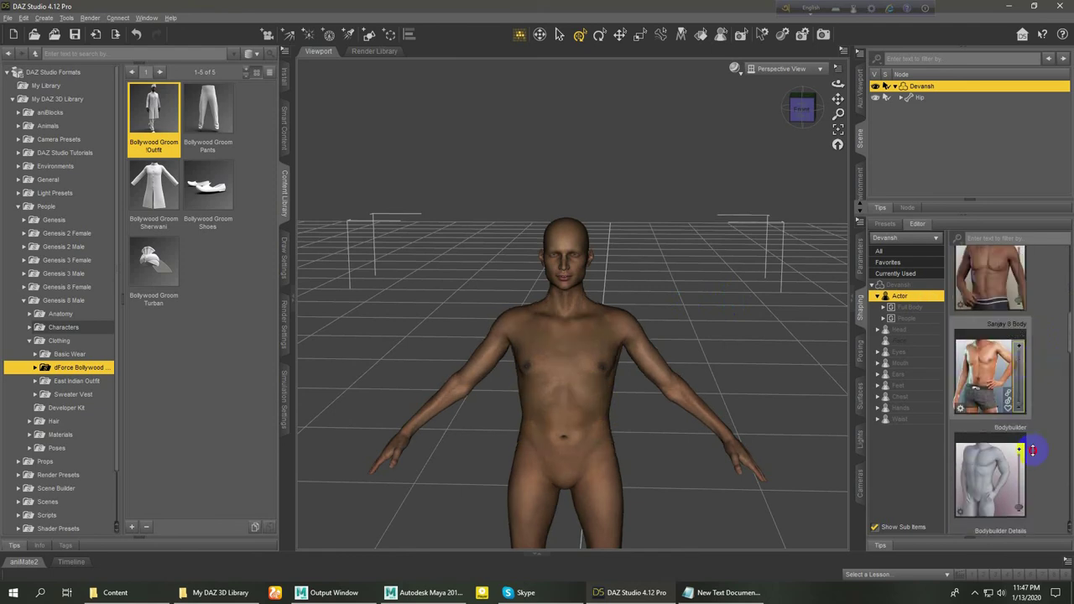
{"action": "left_click_drag", "start_coordinate": [1017, 375], "coordinate": [1006, 323]}
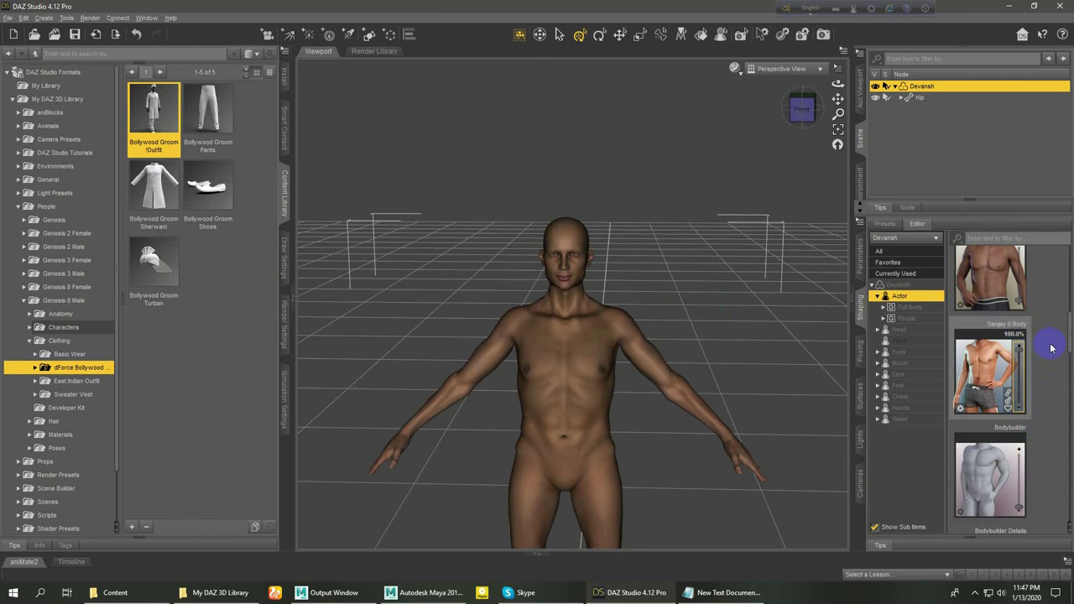
{"action": "scroll", "coordinate": [1051, 346], "scroll_direction": "up", "scroll_amount": 2}
{"action": "scroll", "coordinate": [1051, 346], "scroll_direction": "up", "scroll_amount": 2}
{"action": "scroll", "coordinate": [1051, 347], "scroll_direction": "up", "scroll_amount": 2}
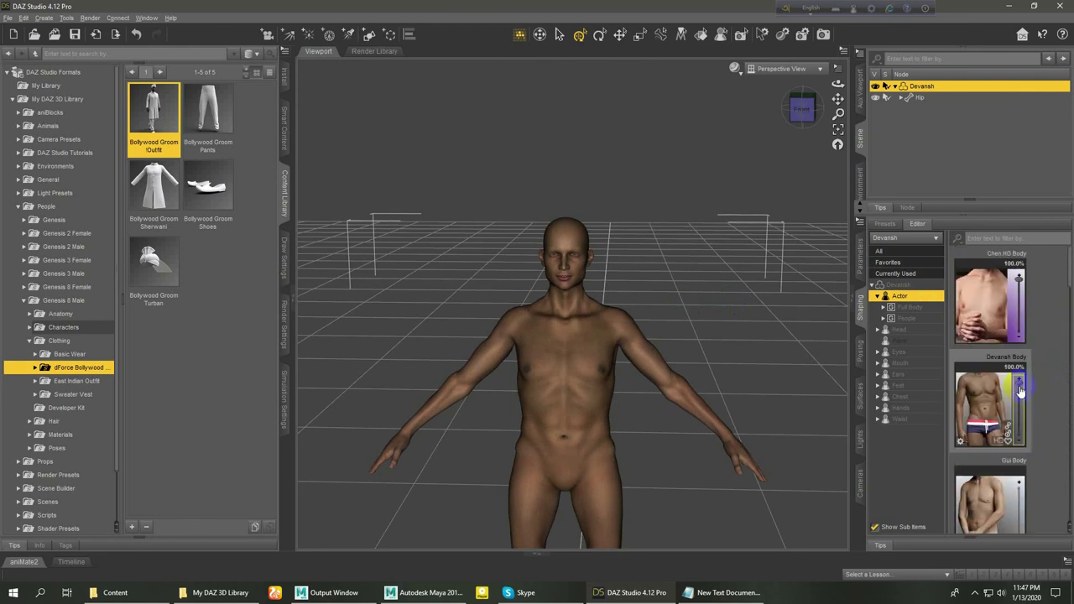
{"action": "left_click_drag", "start_coordinate": [1020, 419], "coordinate": [1034, 397]}
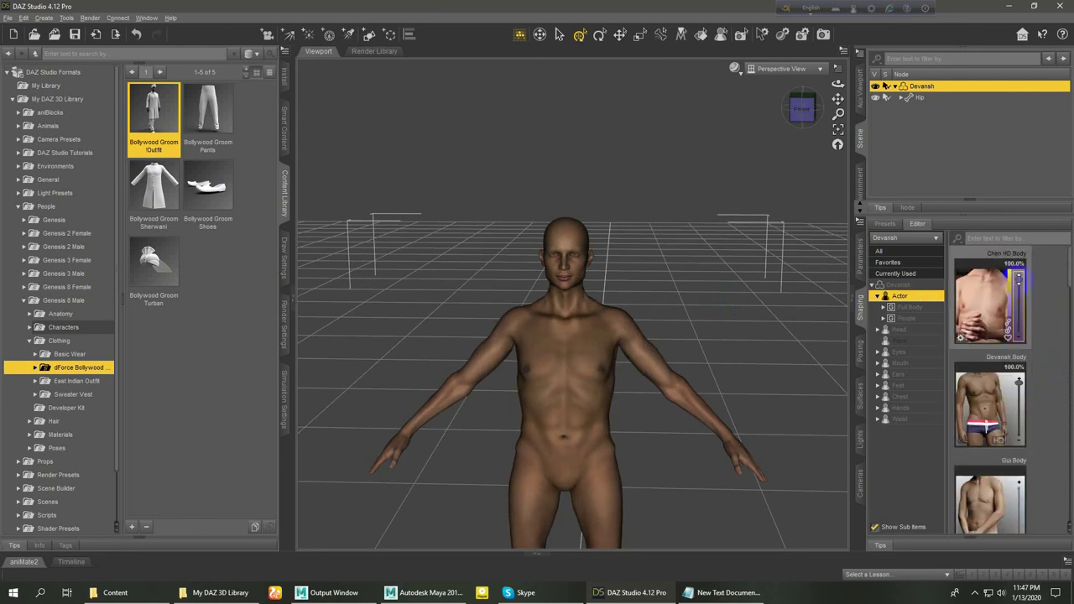
Step: Drop a Bollywood Groom item from the content library onto the figure
{"action": "scroll", "coordinate": [693, 230], "scroll_direction": "up", "scroll_amount": 3}
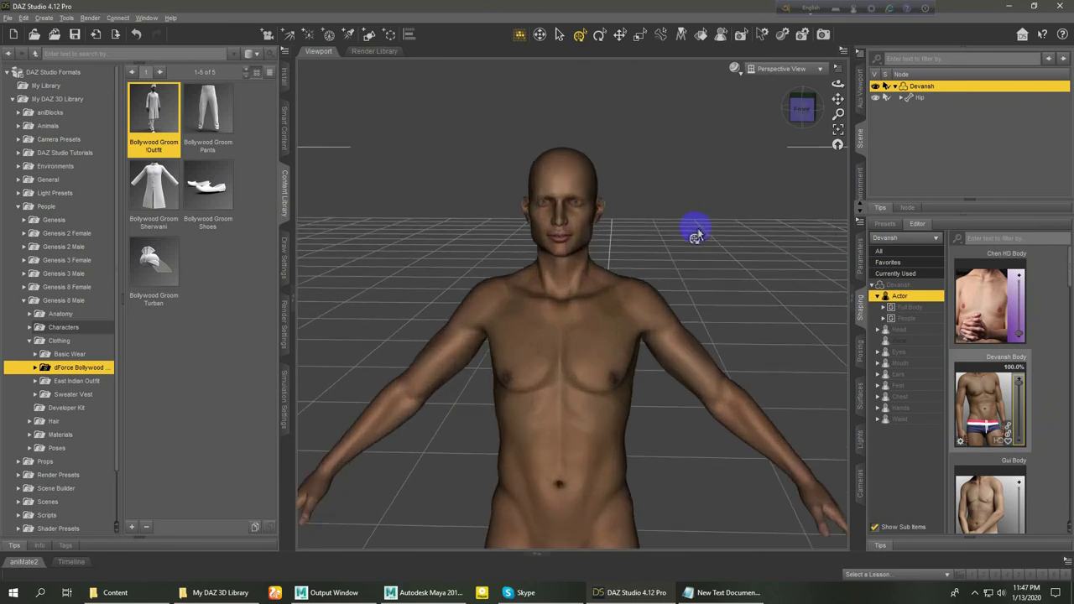
{"action": "scroll", "coordinate": [693, 230], "scroll_direction": "up", "scroll_amount": 3}
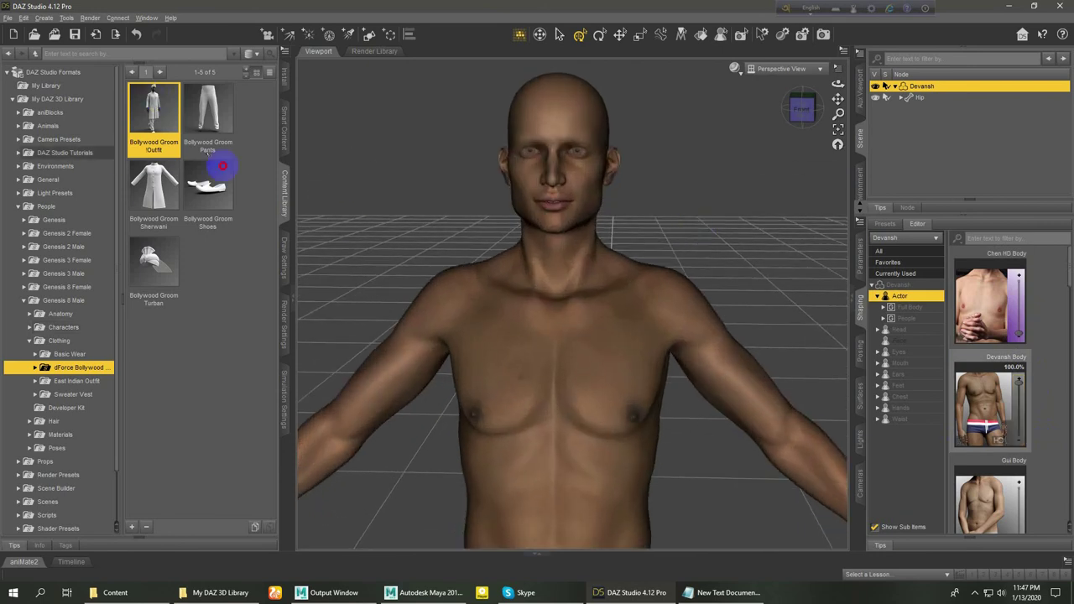
{"action": "left_click_drag", "start_coordinate": [222, 166], "coordinate": [133, 102]}
{"action": "left_click_drag", "start_coordinate": [198, 133], "coordinate": [689, 347]}
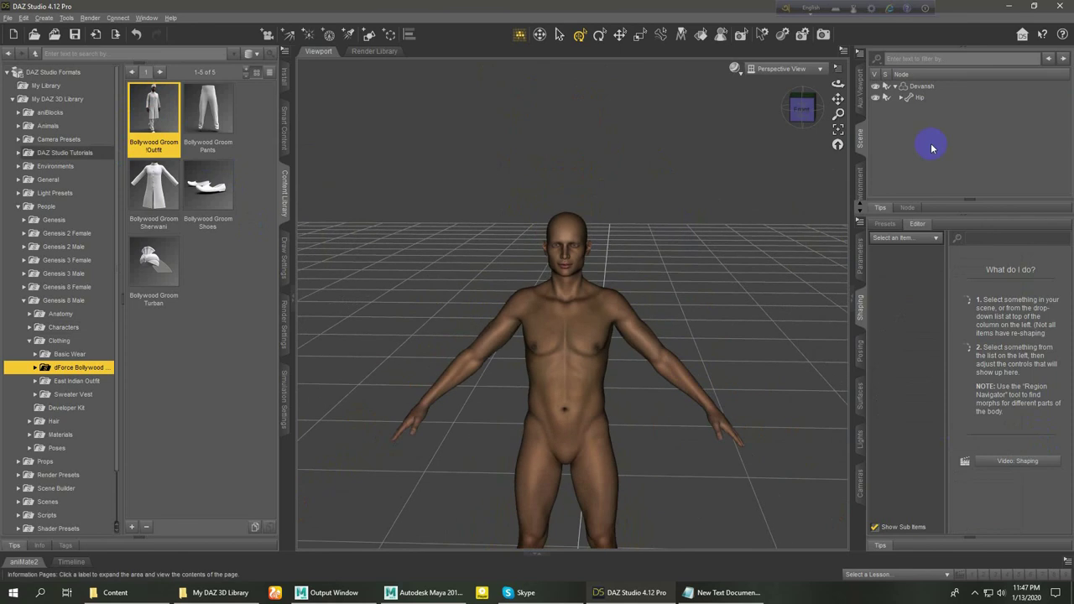
Step: Select Devansh and dress him in the Bollywood Groom Outfit again
{"action": "left_click", "coordinate": [933, 87]}
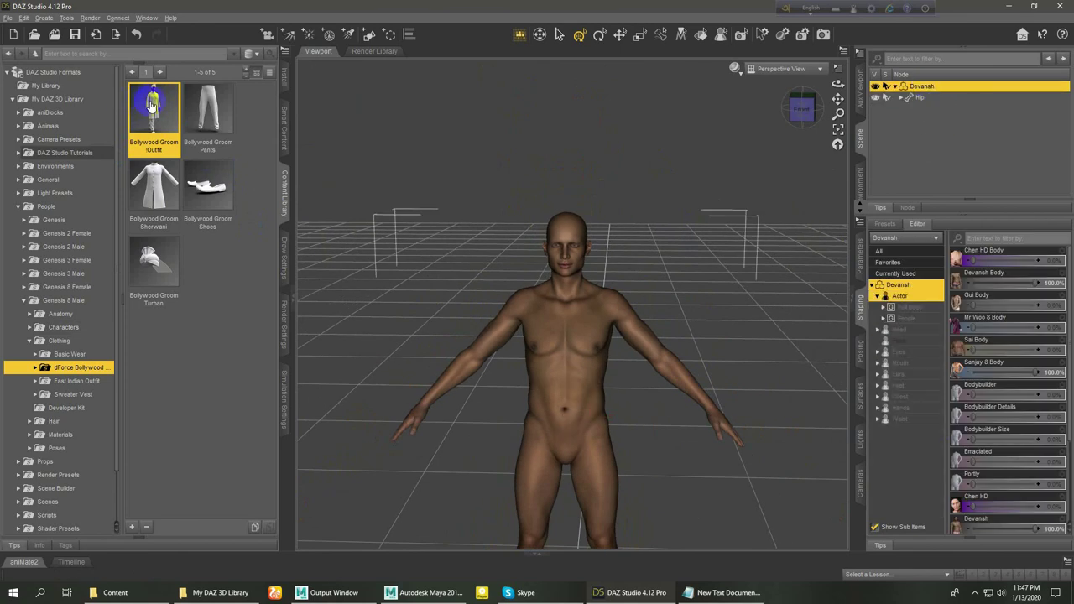
{"action": "mouse_move", "coordinate": [152, 103]}
{"action": "left_mouse_down"}
{"action": "mouse_move", "coordinate": [568, 419]}
{"action": "mouse_move", "coordinate": [612, 261]}
{"action": "mouse_move", "coordinate": [529, 288]}
{"action": "left_mouse_up"}
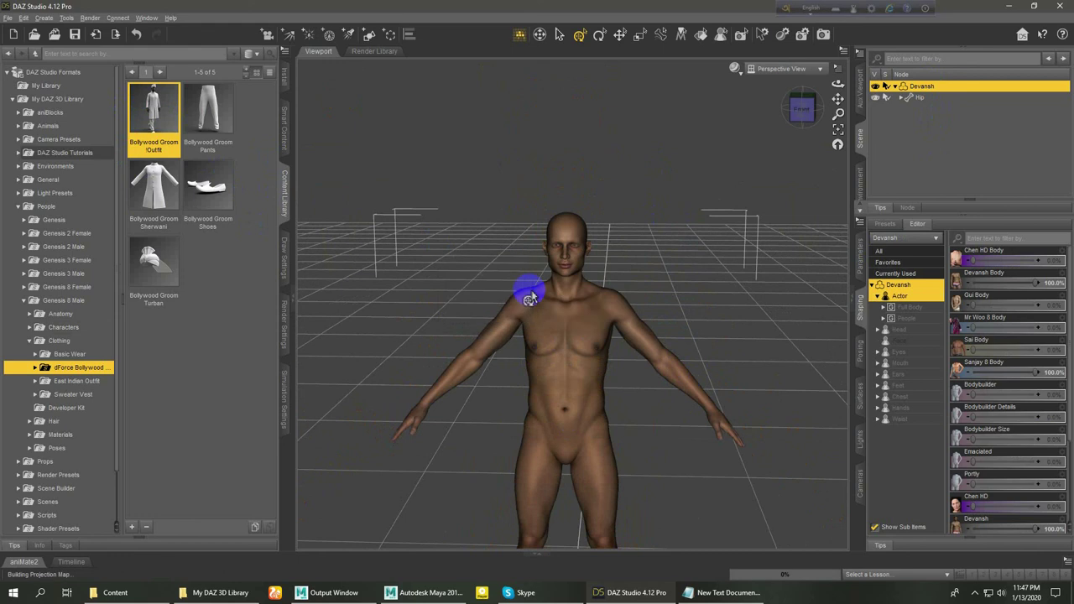
{"action": "scroll", "coordinate": [732, 356], "scroll_direction": "up", "scroll_amount": 2}
{"action": "scroll", "coordinate": [739, 344], "scroll_direction": "up", "scroll_amount": 2}
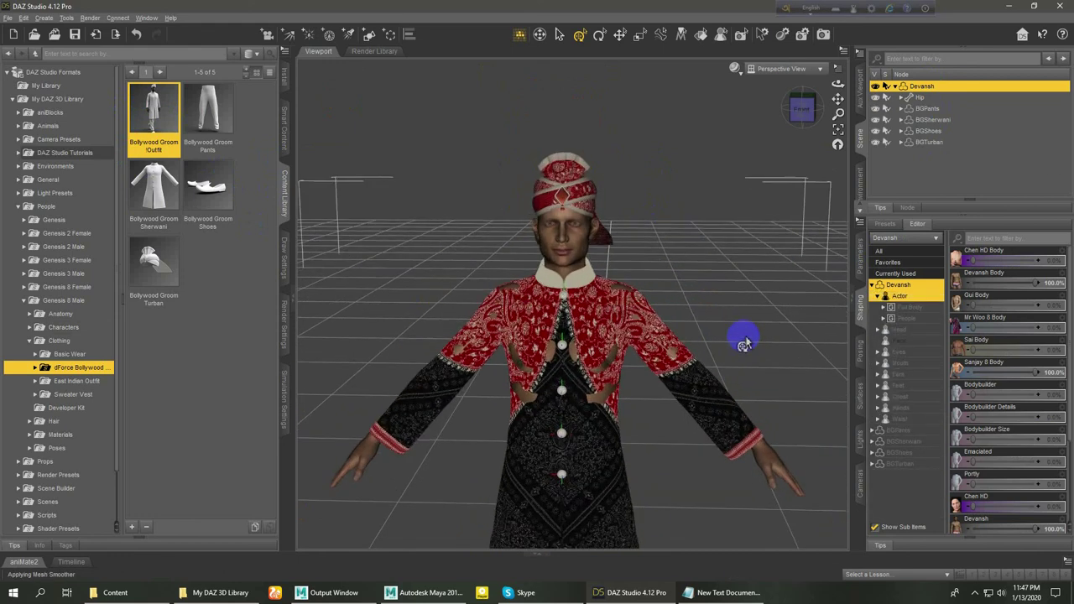
{"action": "scroll", "coordinate": [739, 344], "scroll_direction": "up", "scroll_amount": 2}
Step: Try body morphs: adjust Chen HD Body, Gui Body to about 56%, Sai Body to 100%
{"action": "left_click", "coordinate": [974, 260]}
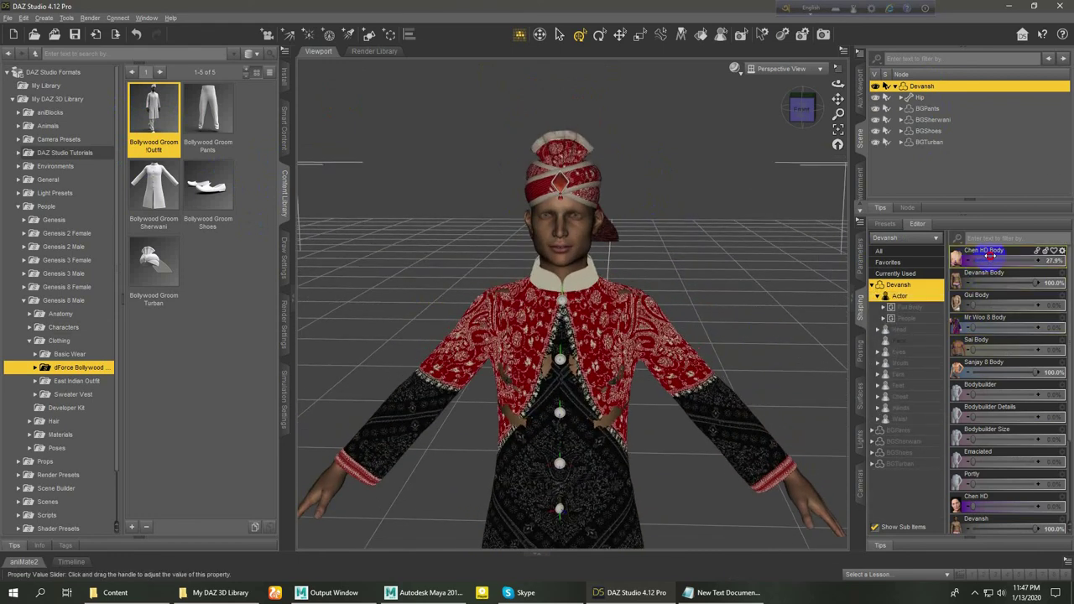
{"action": "left_click_drag", "start_coordinate": [971, 295], "coordinate": [1025, 301]}
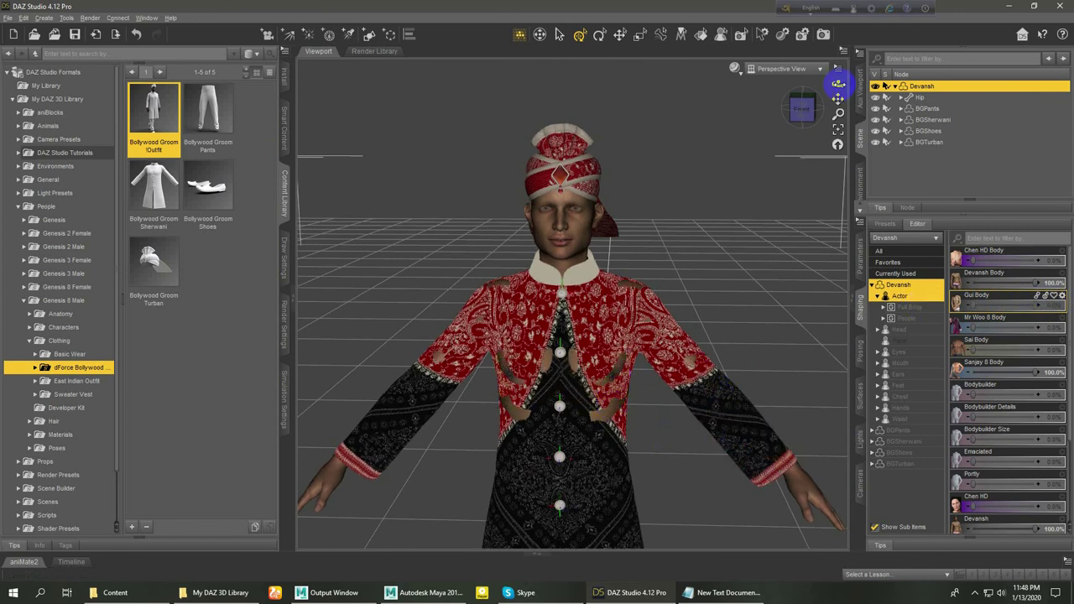
{"action": "left_click_drag", "start_coordinate": [838, 85], "coordinate": [838, 85]}
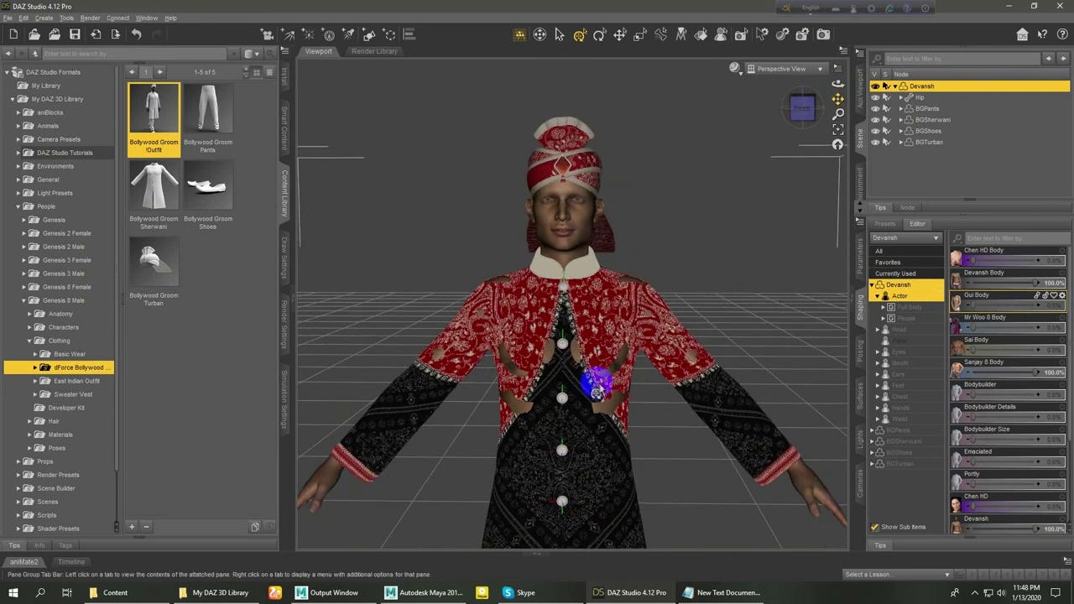
{"action": "scroll", "coordinate": [580, 378], "scroll_direction": "up", "scroll_amount": 3}
{"action": "scroll", "coordinate": [638, 420], "scroll_direction": "up", "scroll_amount": 2}
{"action": "scroll", "coordinate": [661, 440], "scroll_direction": "down", "scroll_amount": 3}
{"action": "scroll", "coordinate": [647, 431], "scroll_direction": "down", "scroll_amount": 2}
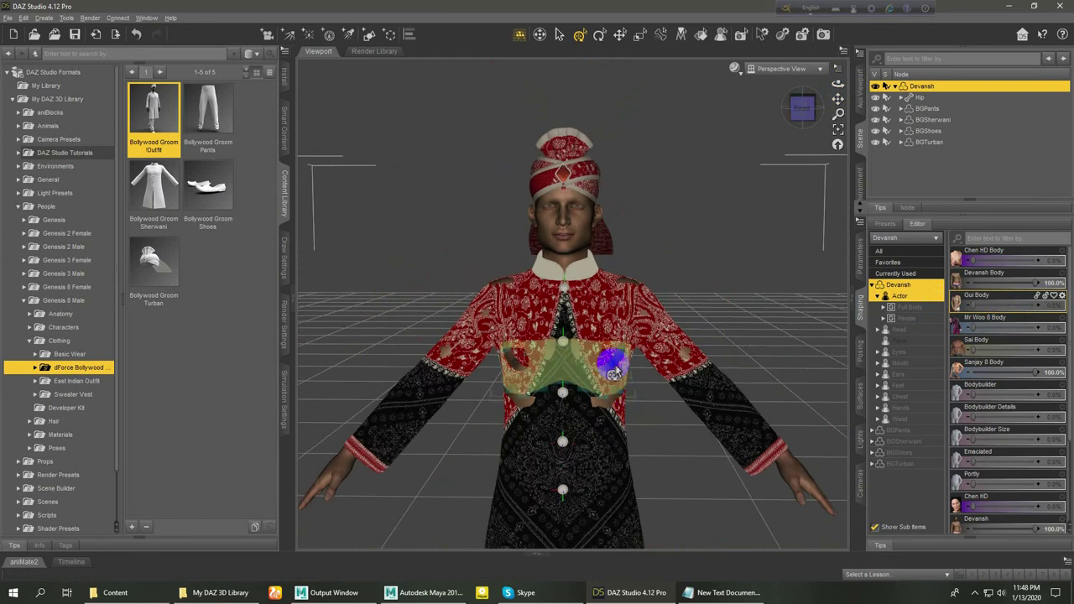
{"action": "scroll", "coordinate": [629, 359], "scroll_direction": "down", "scroll_amount": 2}
{"action": "scroll", "coordinate": [643, 331], "scroll_direction": "down", "scroll_amount": 2}
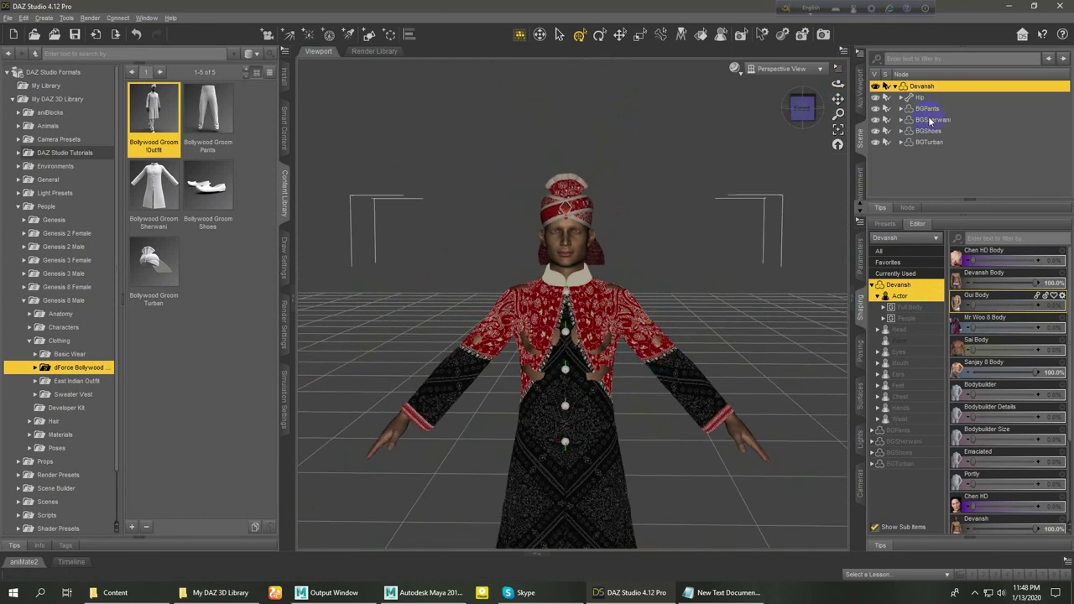
{"action": "left_click_drag", "start_coordinate": [999, 345], "coordinate": [1053, 344]}
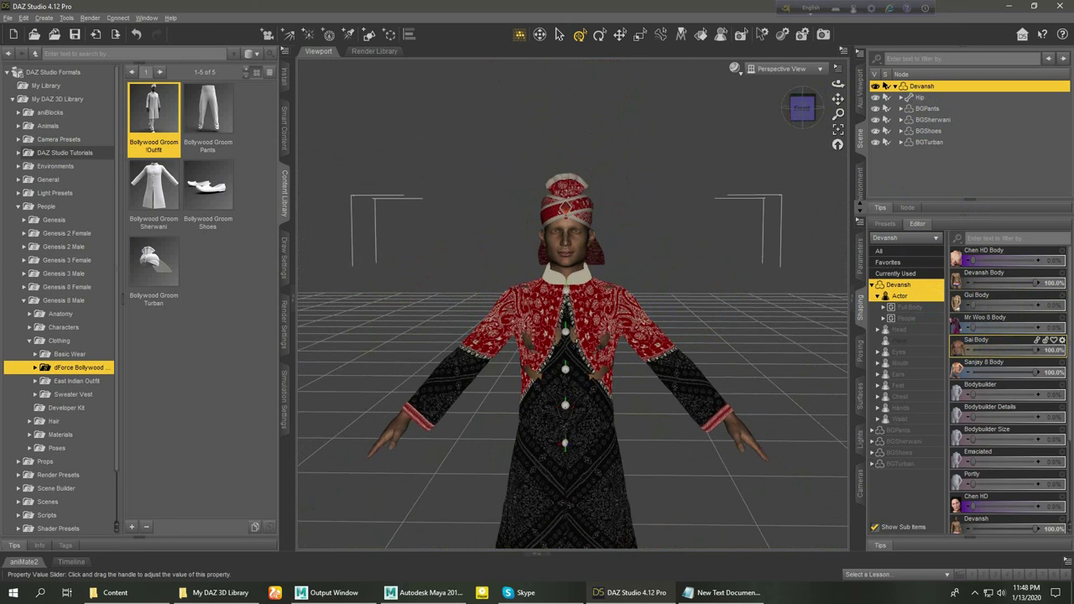
{"action": "left_click_drag", "start_coordinate": [971, 342], "coordinate": [914, 341]}
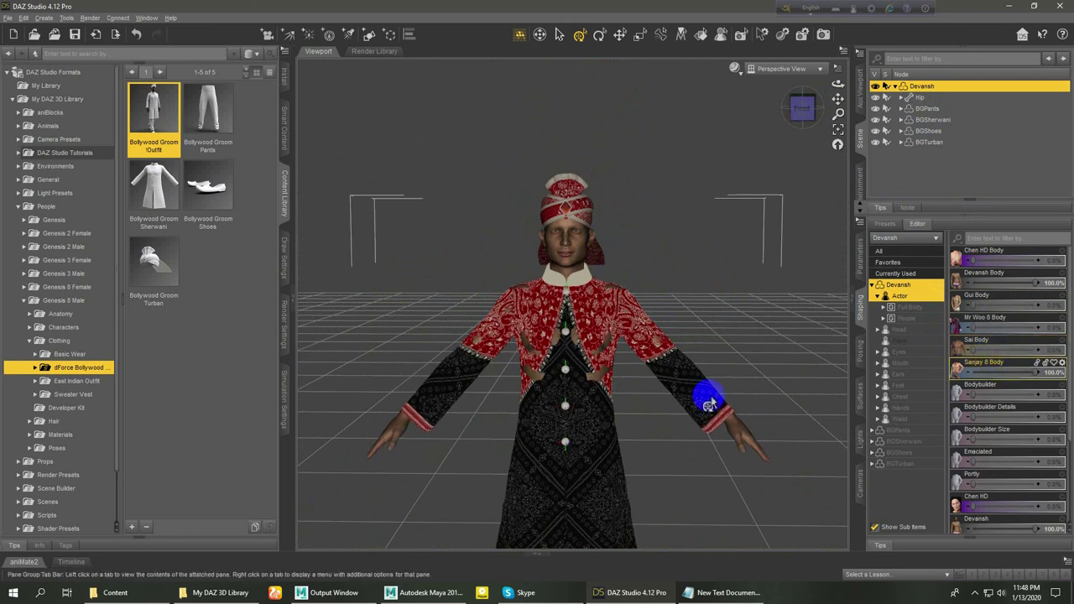
Step: Review the Shaping morph list, then select BGPants in the Scene pane
{"action": "scroll", "coordinate": [758, 395], "scroll_direction": "down", "scroll_amount": 5}
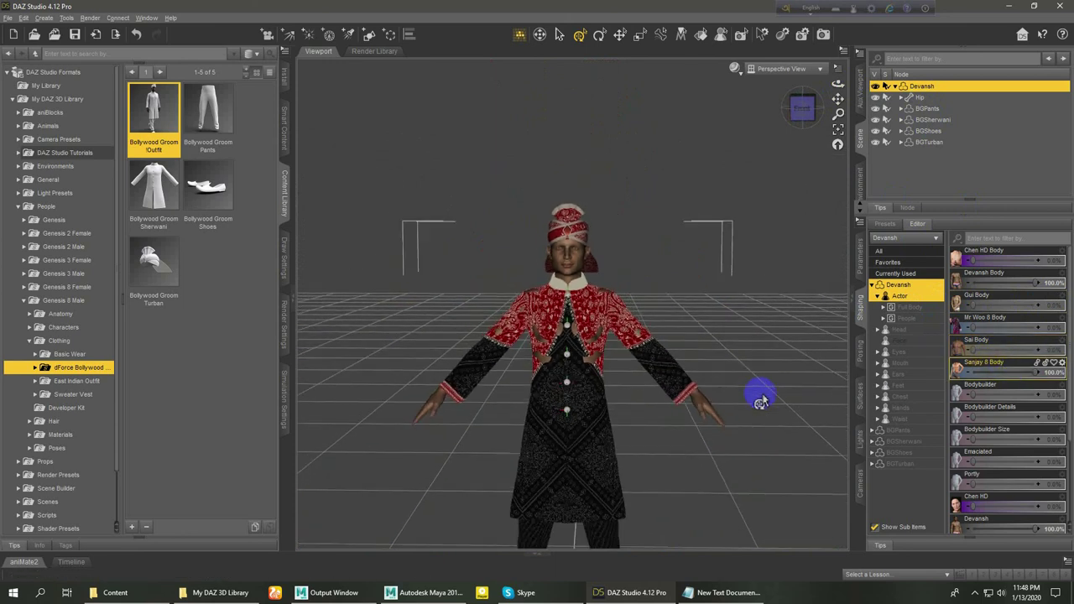
{"action": "scroll", "coordinate": [758, 398], "scroll_direction": "down", "scroll_amount": 2}
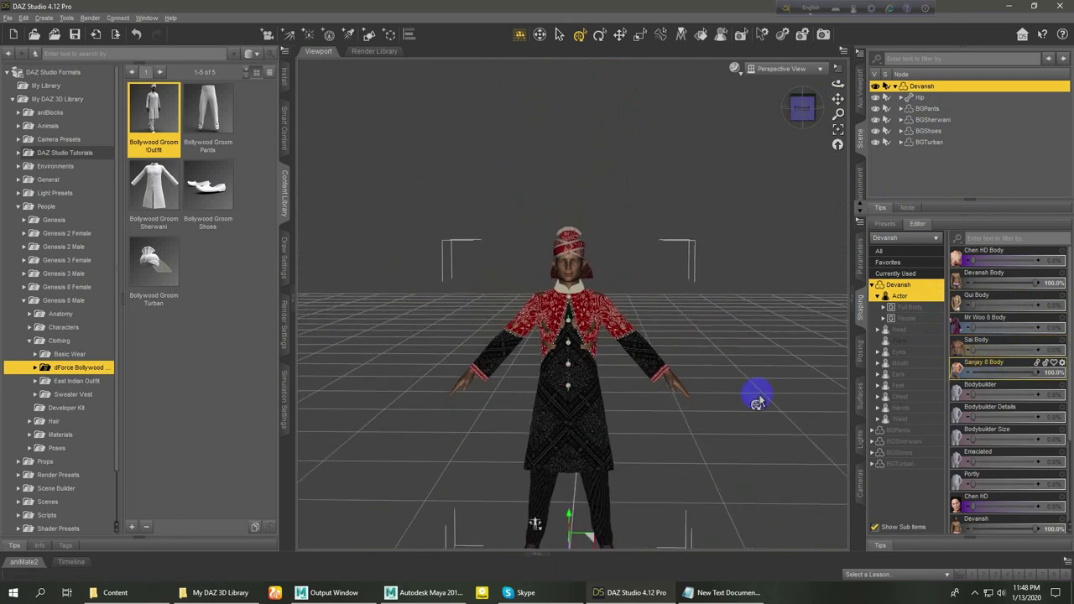
{"action": "scroll", "coordinate": [754, 395], "scroll_direction": "up", "scroll_amount": 2}
{"action": "scroll", "coordinate": [749, 394], "scroll_direction": "up", "scroll_amount": 3}
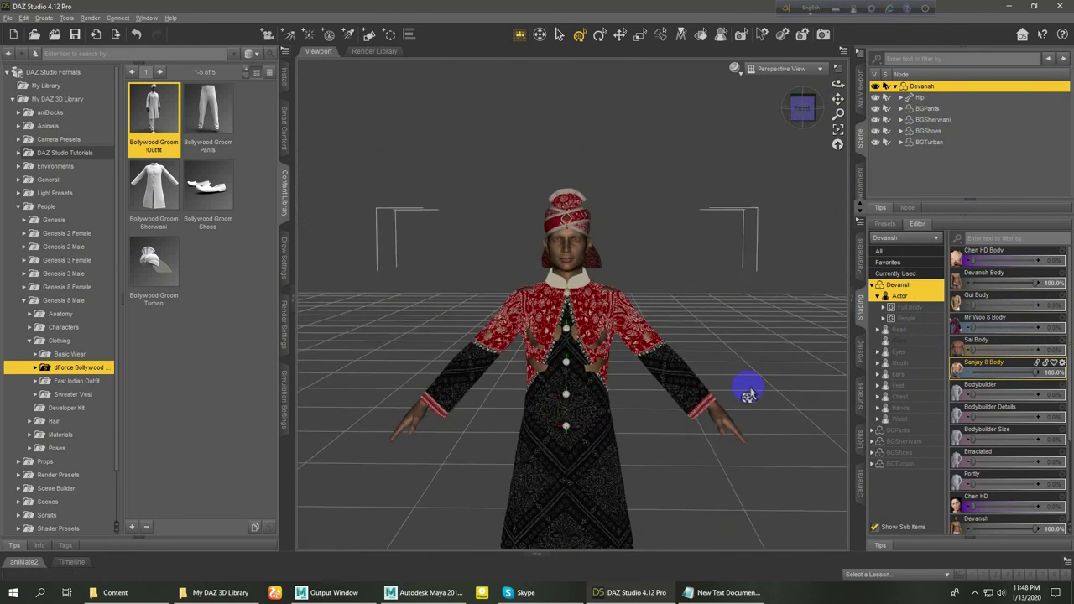
{"action": "scroll", "coordinate": [748, 395], "scroll_direction": "up", "scroll_amount": 3}
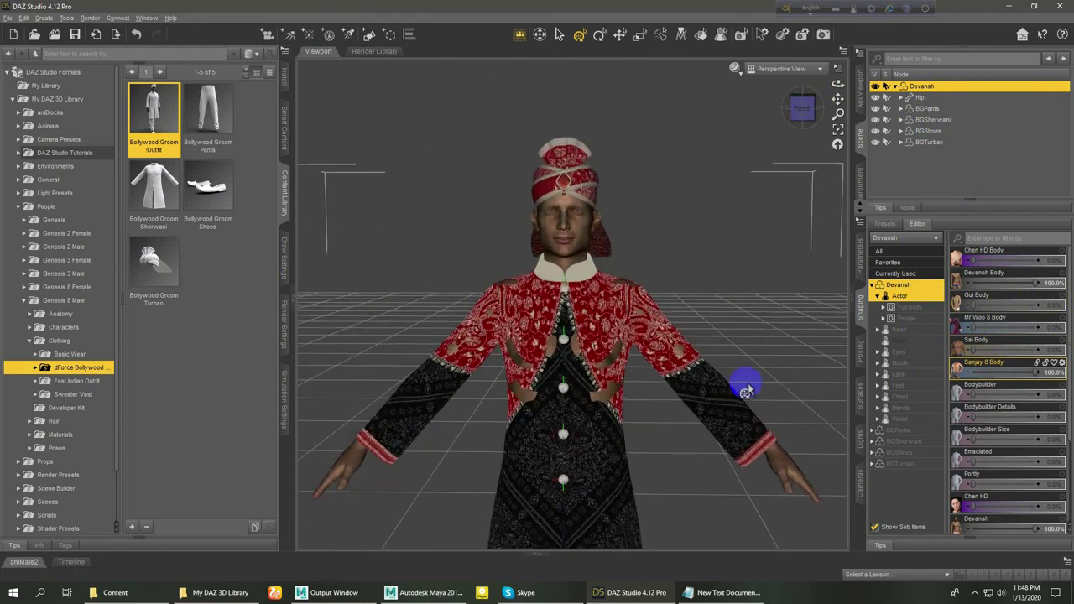
{"action": "scroll", "coordinate": [756, 245], "scroll_direction": "up", "scroll_amount": 2}
{"action": "scroll", "coordinate": [745, 283], "scroll_direction": "down", "scroll_amount": 3}
{"action": "scroll", "coordinate": [763, 283], "scroll_direction": "down", "scroll_amount": 2}
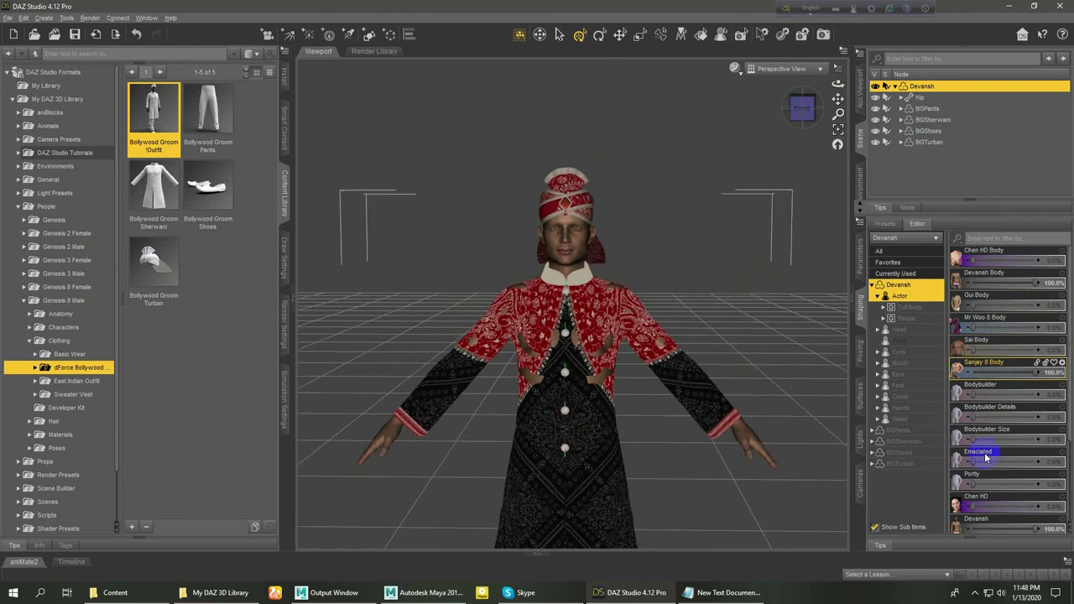
{"action": "scroll", "coordinate": [987, 457], "scroll_direction": "down", "scroll_amount": 2}
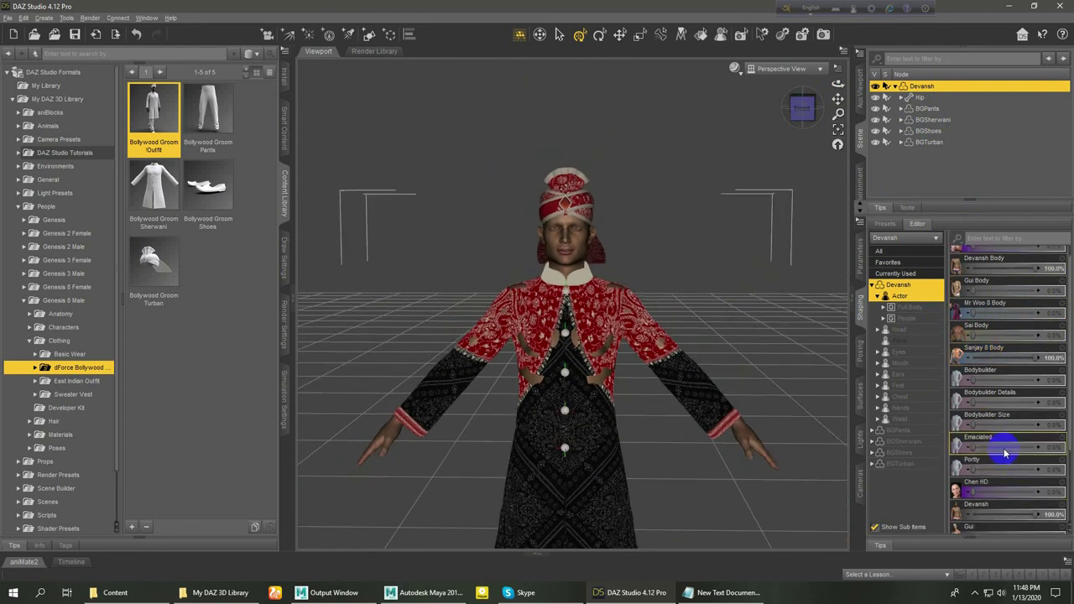
{"action": "scroll", "coordinate": [1006, 453], "scroll_direction": "down", "scroll_amount": 2}
{"action": "scroll", "coordinate": [1005, 453], "scroll_direction": "up", "scroll_amount": 4}
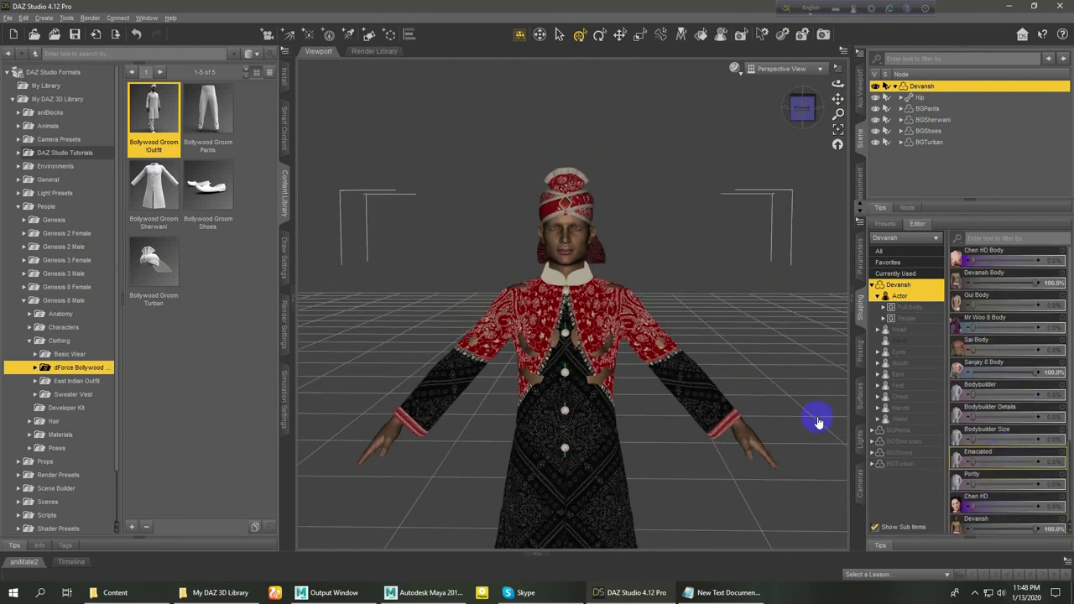
{"action": "left_click", "coordinate": [928, 108]}
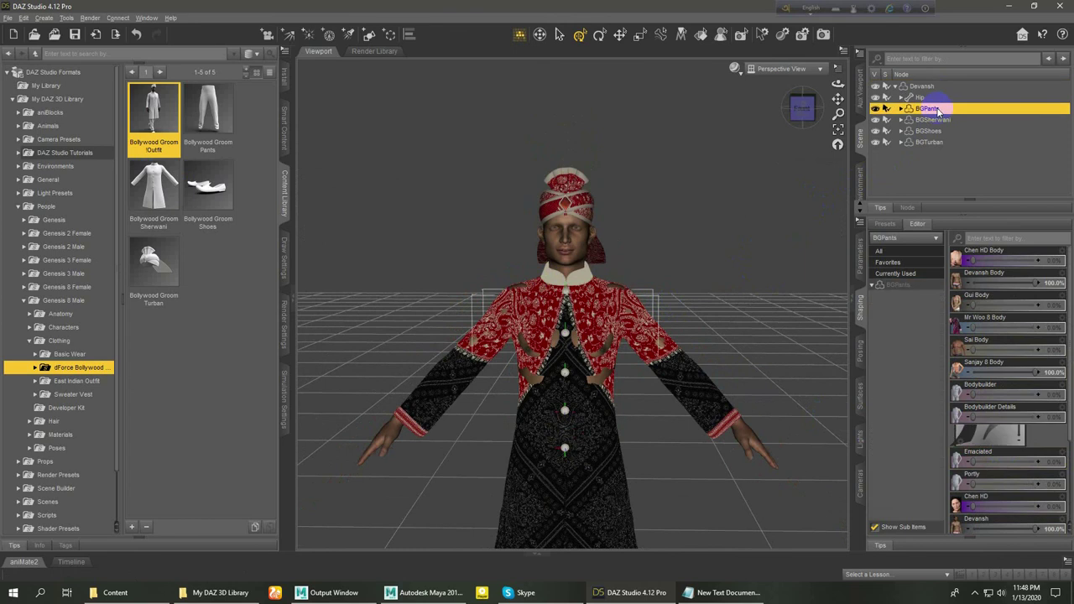
Step: Replace the four groom clothing items with the East India Outfit via !Load All
{"action": "left_click", "coordinate": [929, 141], "text": "shift"}
{"action": "key", "text": "Delete"}
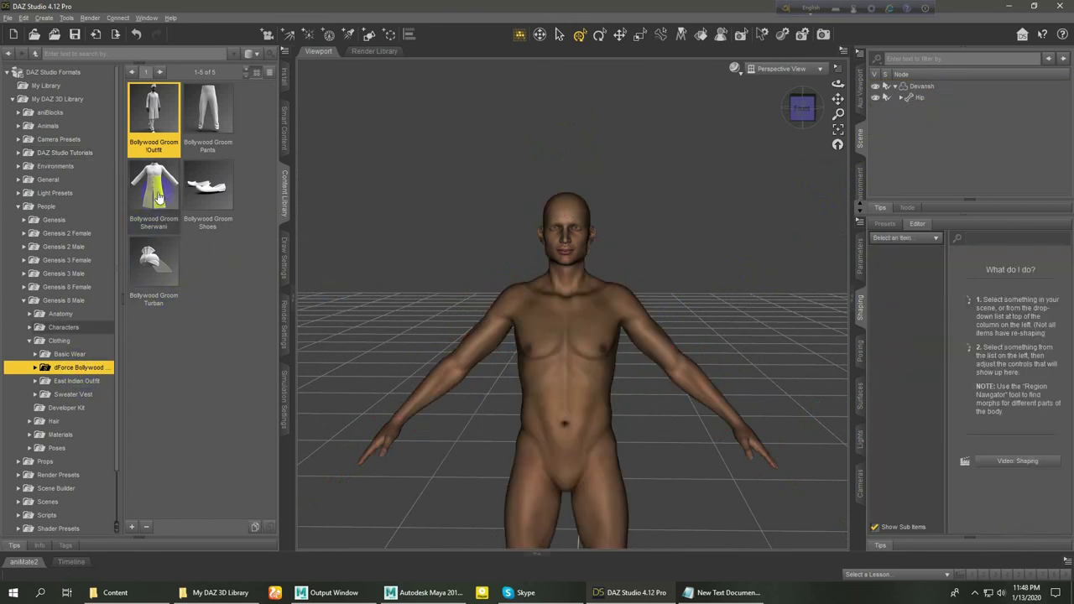
{"action": "left_click", "coordinate": [66, 383]}
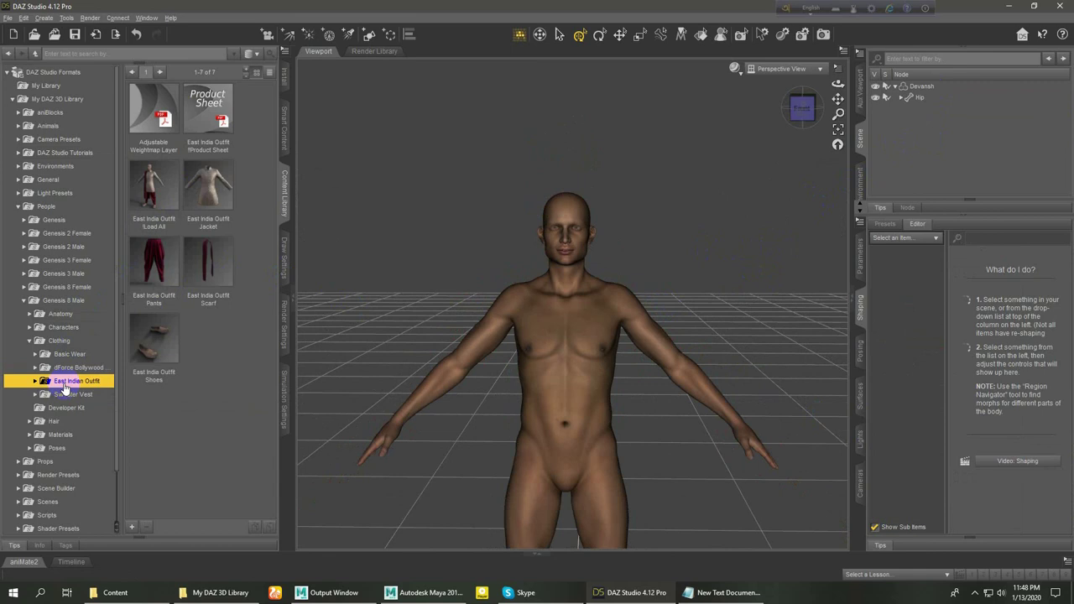
{"action": "left_click_drag", "start_coordinate": [154, 185], "coordinate": [556, 392]}
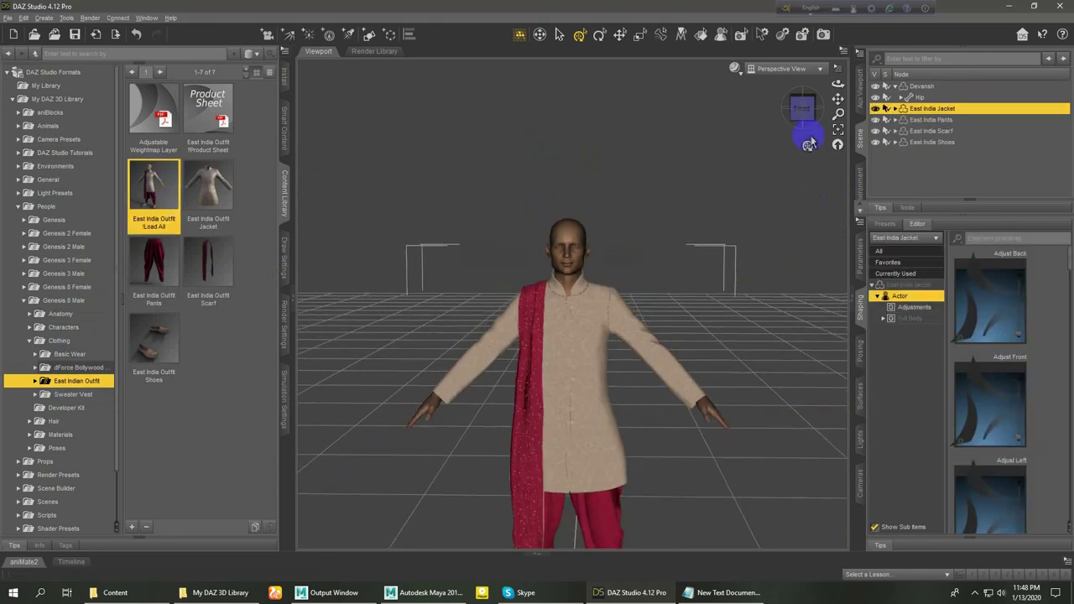
Step: Check the East India outfit from a three-quarter angle, then delete all its clothing items
{"action": "left_click", "coordinate": [838, 93]}
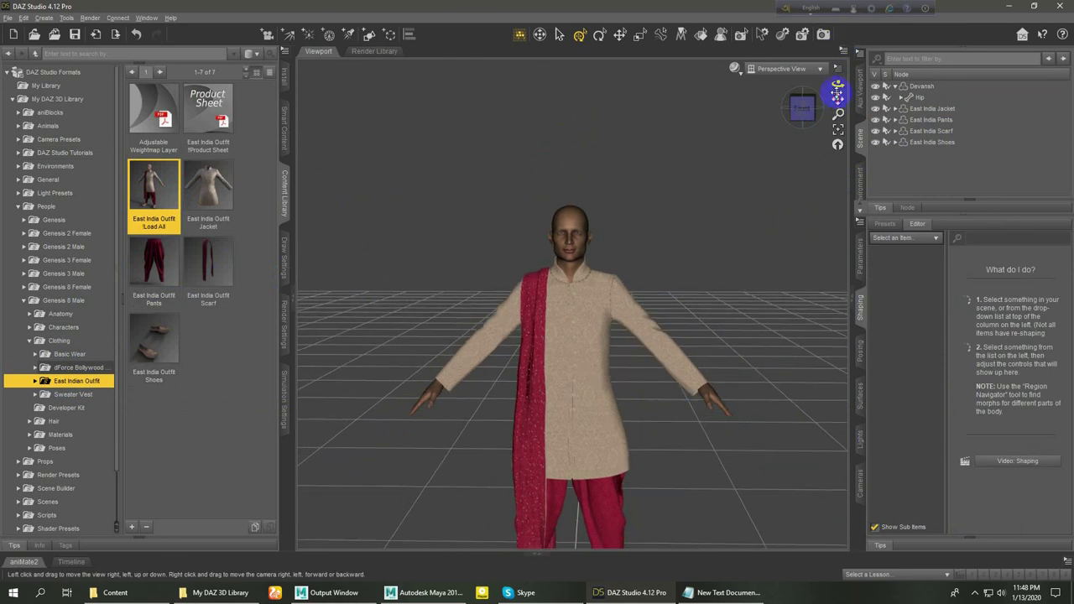
{"action": "mouse_move", "coordinate": [838, 84]}
{"action": "left_mouse_down"}
{"action": "mouse_move", "coordinate": [821, 84]}
{"action": "mouse_move", "coordinate": [839, 81]}
{"action": "left_mouse_up"}
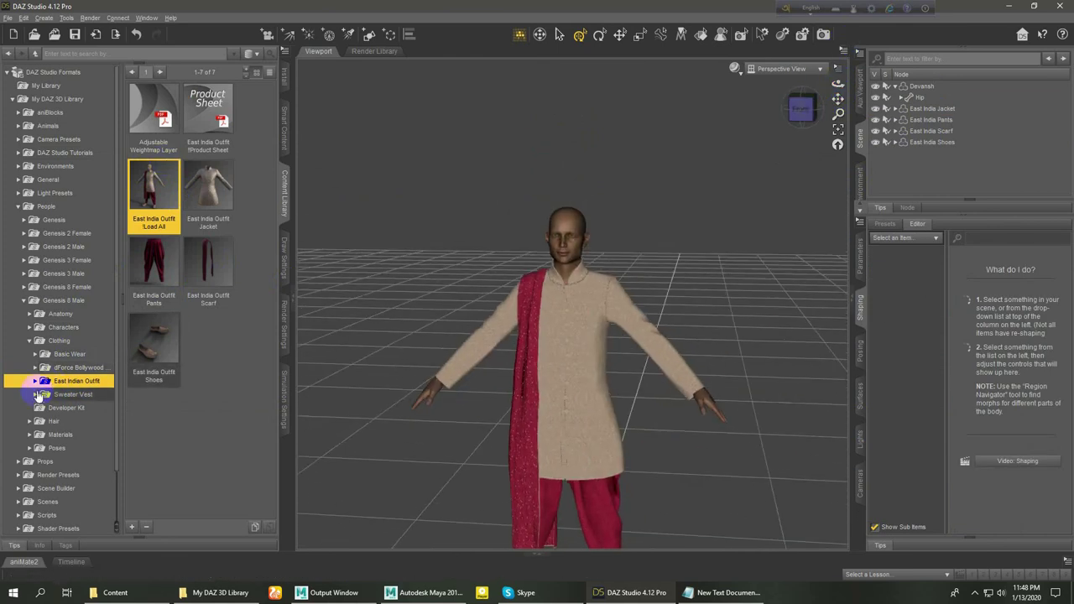
{"action": "left_click", "coordinate": [65, 370]}
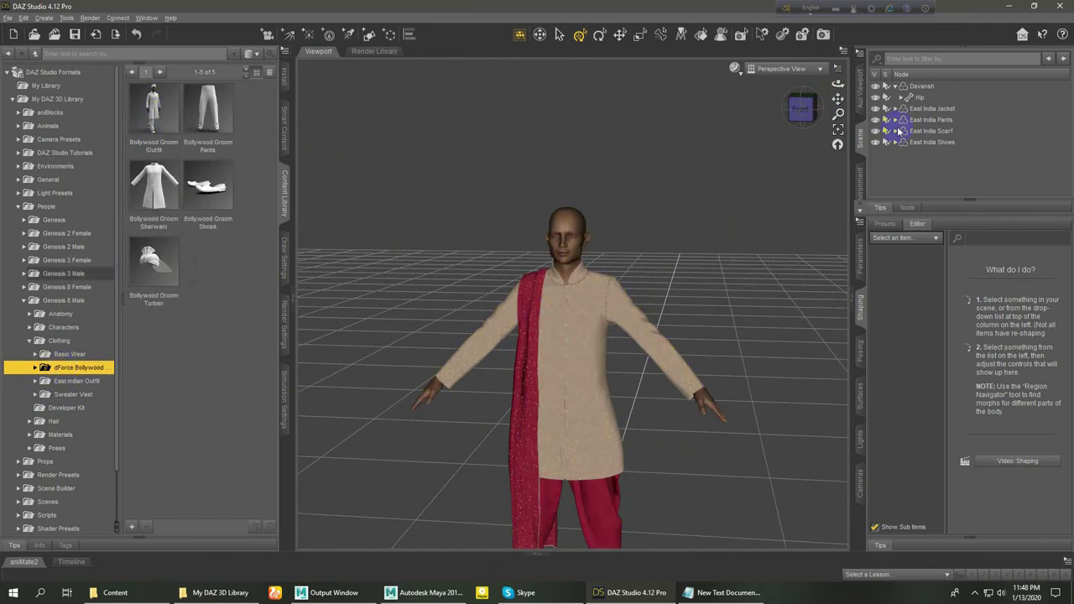
{"action": "left_click", "coordinate": [932, 108]}
{"action": "left_click", "coordinate": [939, 142], "text": "shift"}
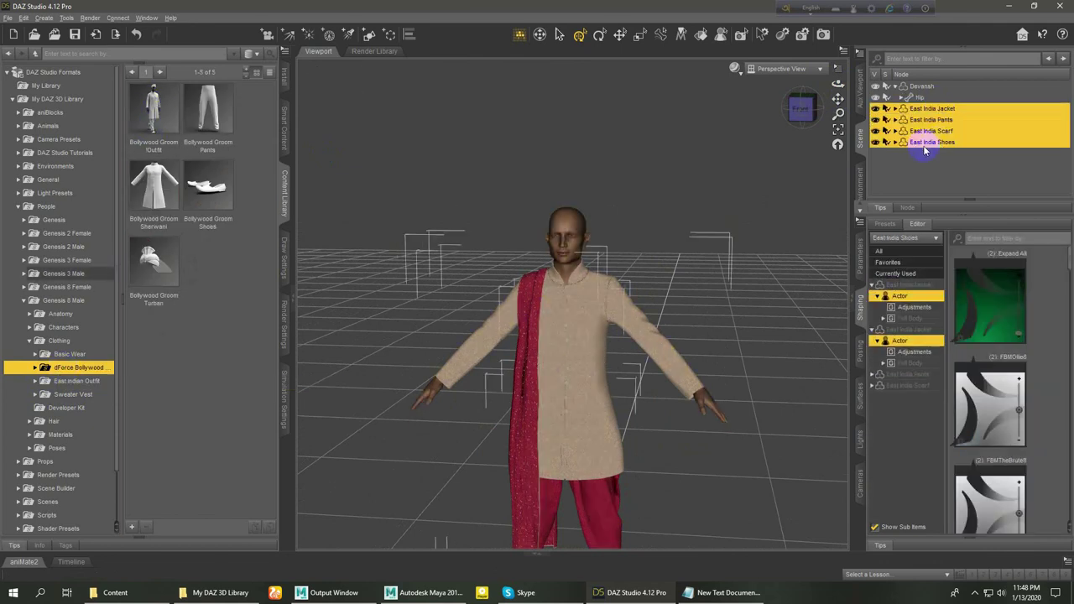
{"action": "key", "text": "Delete"}
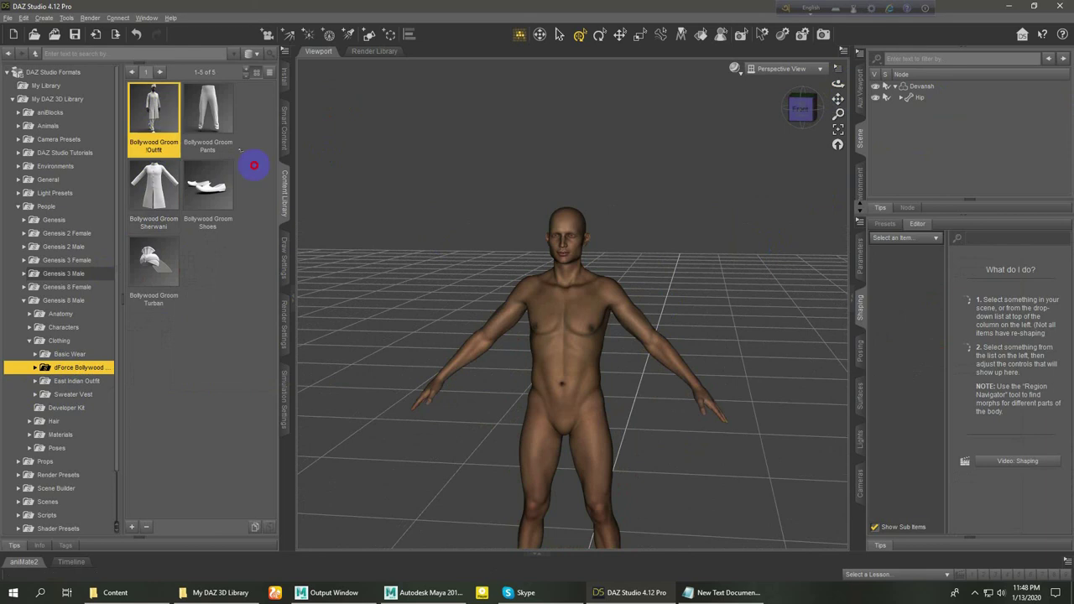
{"action": "left_click", "coordinate": [567, 355]}
{"action": "left_click_drag", "start_coordinate": [590, 368], "coordinate": [590, 367]}
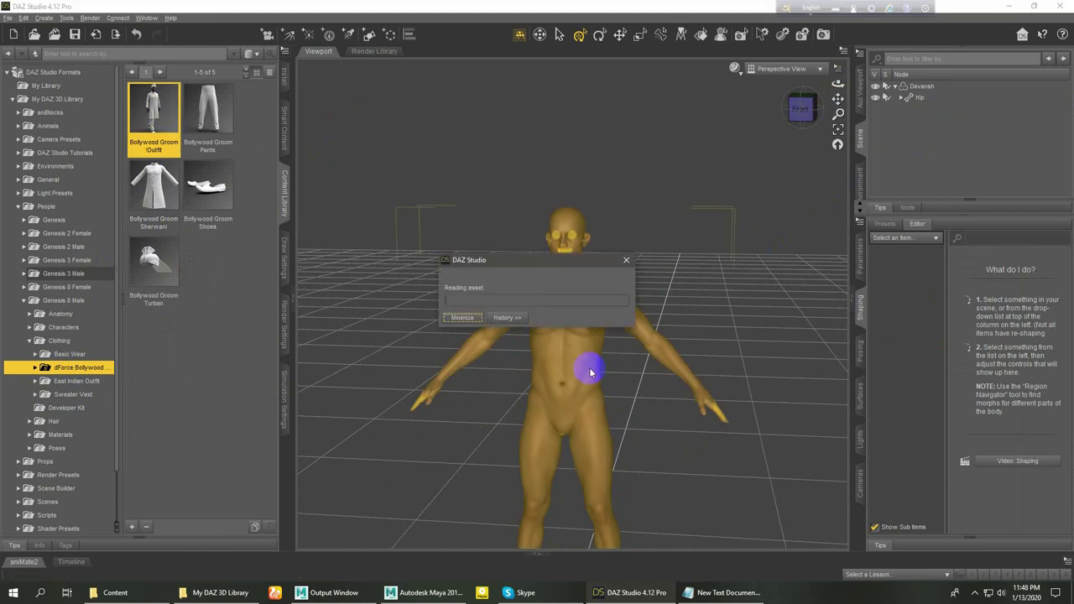
{"action": "scroll", "coordinate": [621, 382], "scroll_direction": "up", "scroll_amount": 3}
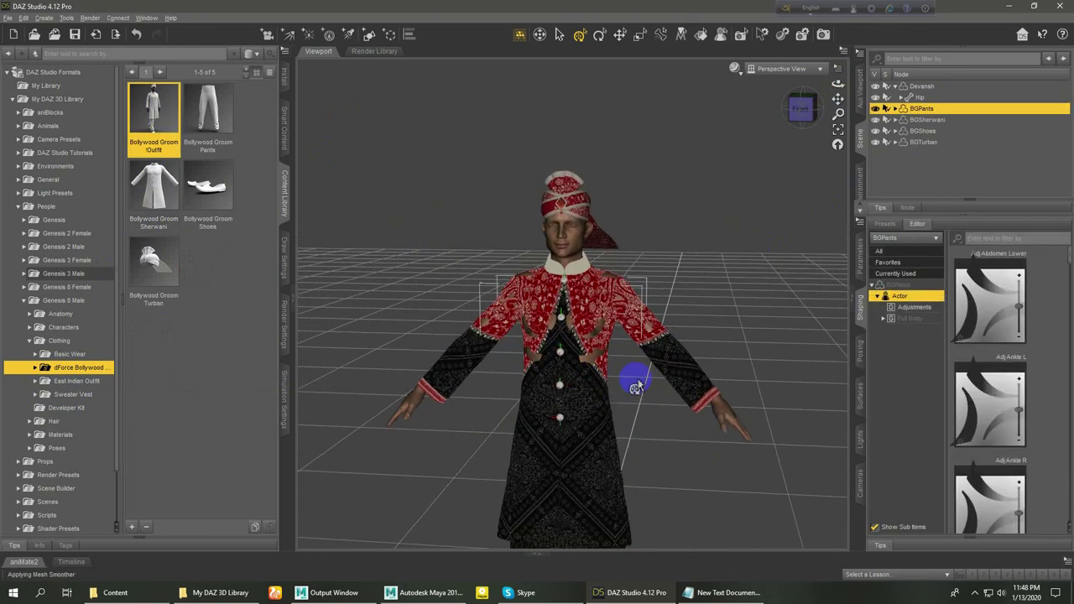
{"action": "scroll", "coordinate": [634, 361], "scroll_direction": "up", "scroll_amount": 2}
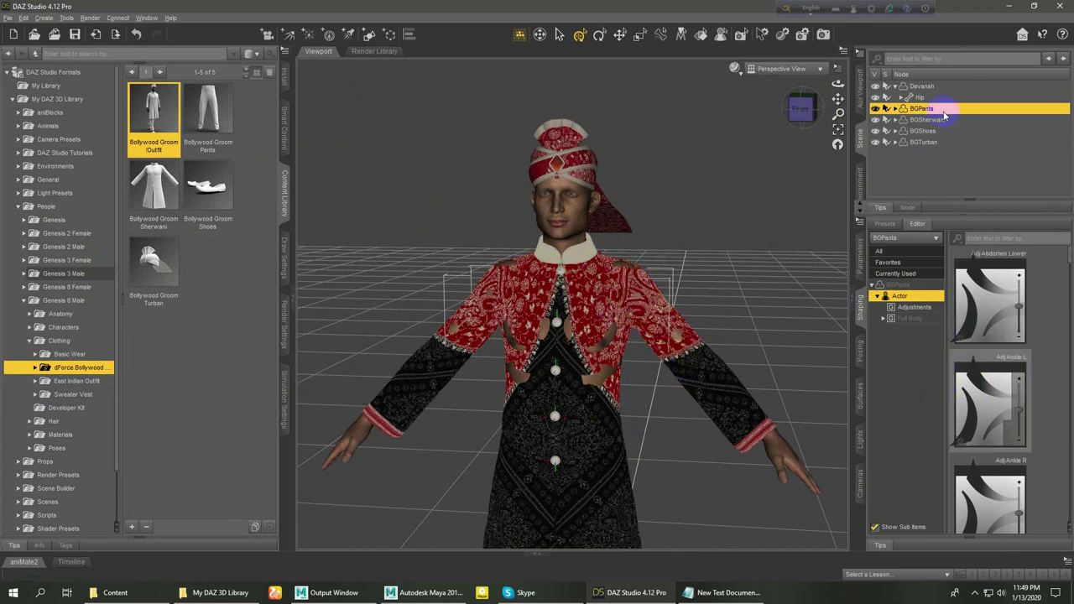
{"action": "left_click", "coordinate": [927, 143], "text": "shift"}
{"action": "key", "text": "Delete"}
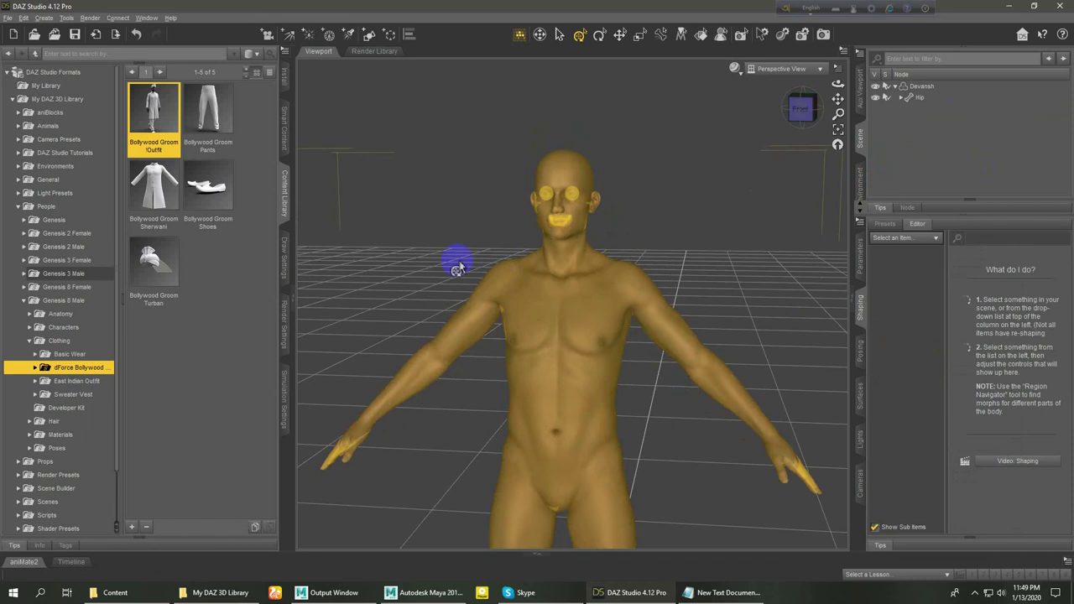
Step: Load East India Outfit !Load All and put the Bollywood Groom Turban on Devansh's head
{"action": "left_click", "coordinate": [77, 381]}
{"action": "left_click_drag", "start_coordinate": [154, 189], "coordinate": [560, 300]}
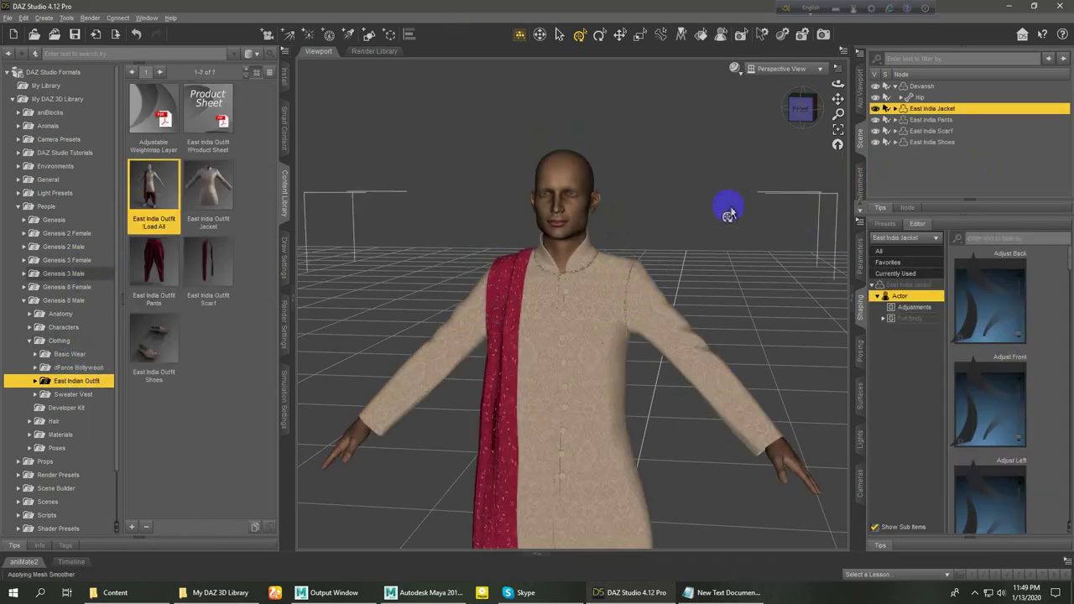
{"action": "left_click", "coordinate": [76, 367]}
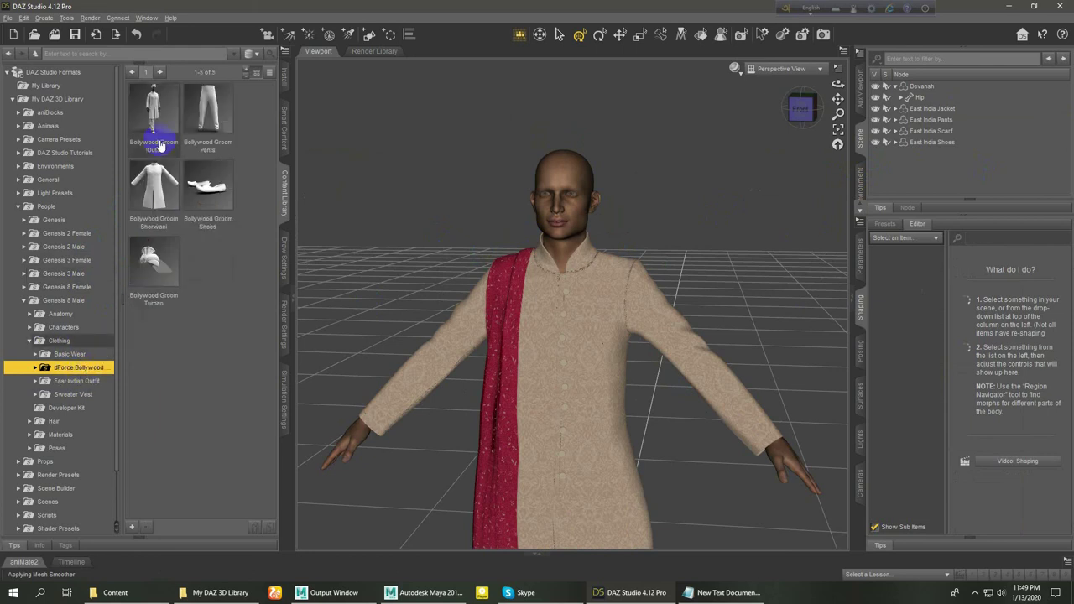
{"action": "left_click_drag", "start_coordinate": [156, 279], "coordinate": [566, 159]}
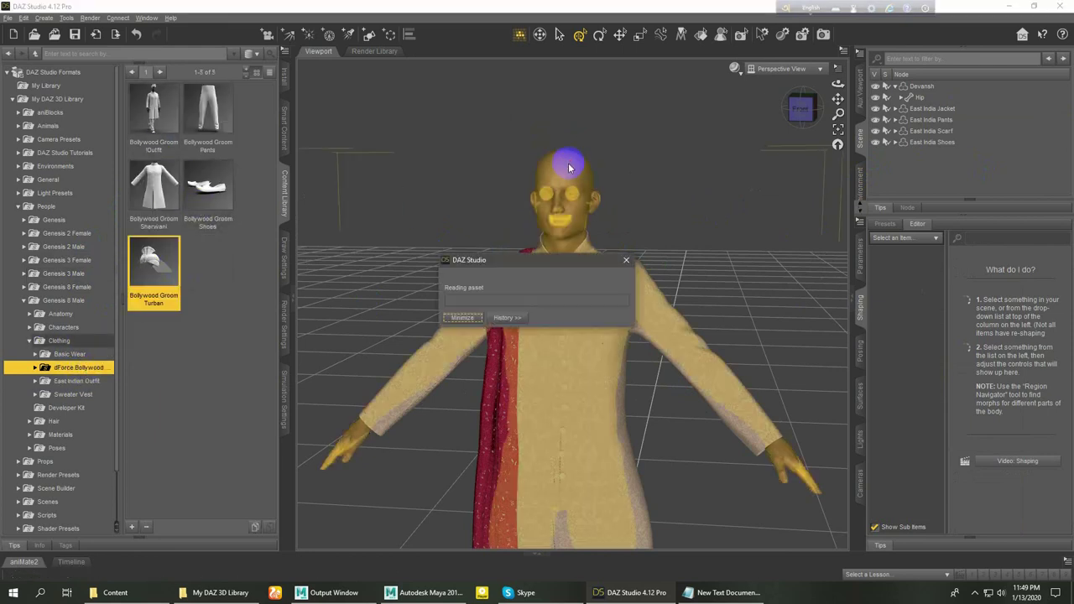
{"action": "left_click", "coordinate": [674, 209]}
{"action": "scroll", "coordinate": [696, 328], "scroll_direction": "down", "scroll_amount": 5}
{"action": "scroll", "coordinate": [786, 249], "scroll_direction": "down", "scroll_amount": 4}
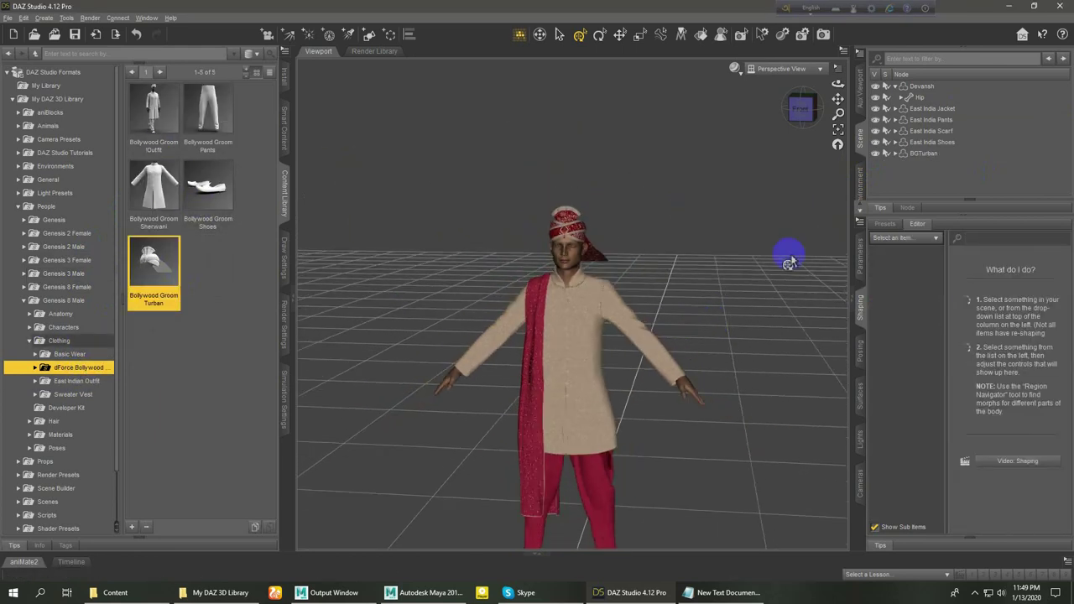
{"action": "left_click_drag", "start_coordinate": [839, 95], "coordinate": [834, 84]}
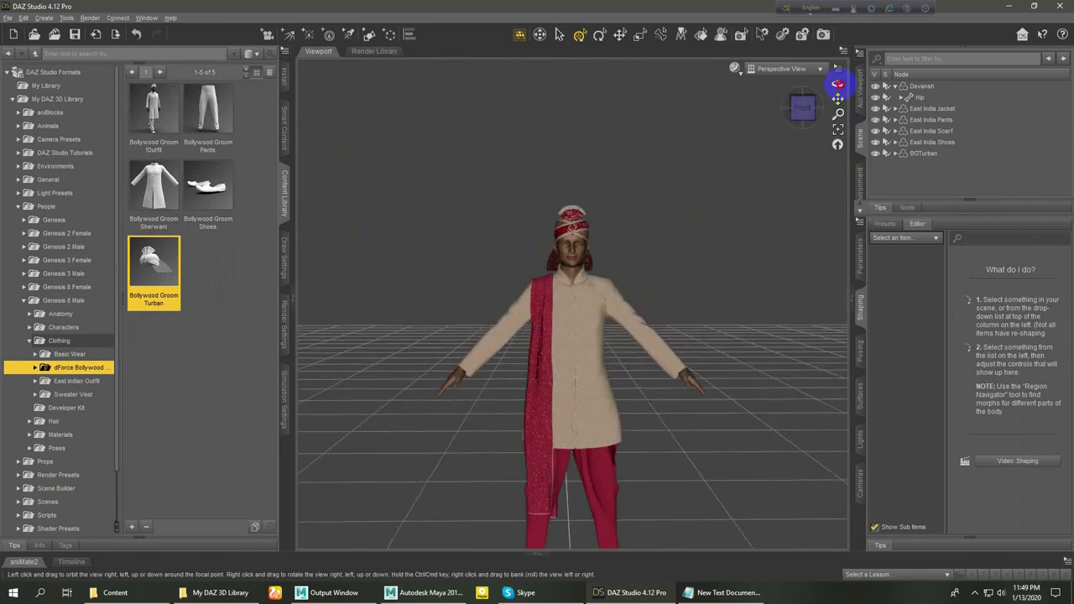
{"action": "scroll", "coordinate": [768, 260], "scroll_direction": "up", "scroll_amount": 2}
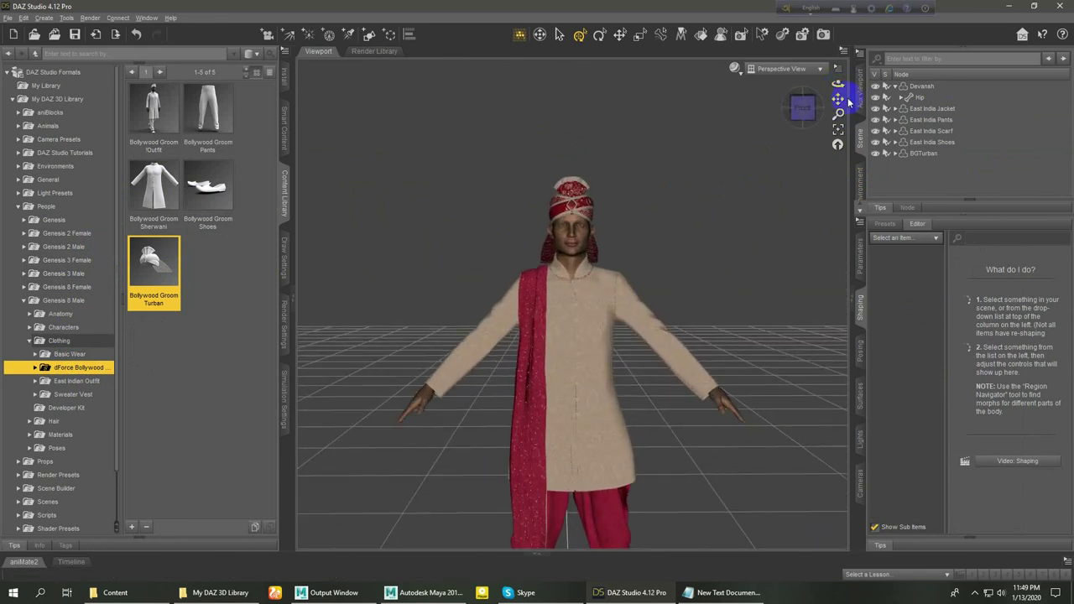
Step: Orbit and pan to view the outfit from back and front, framing the whole body
{"action": "left_click_drag", "start_coordinate": [838, 98], "coordinate": [789, 222]}
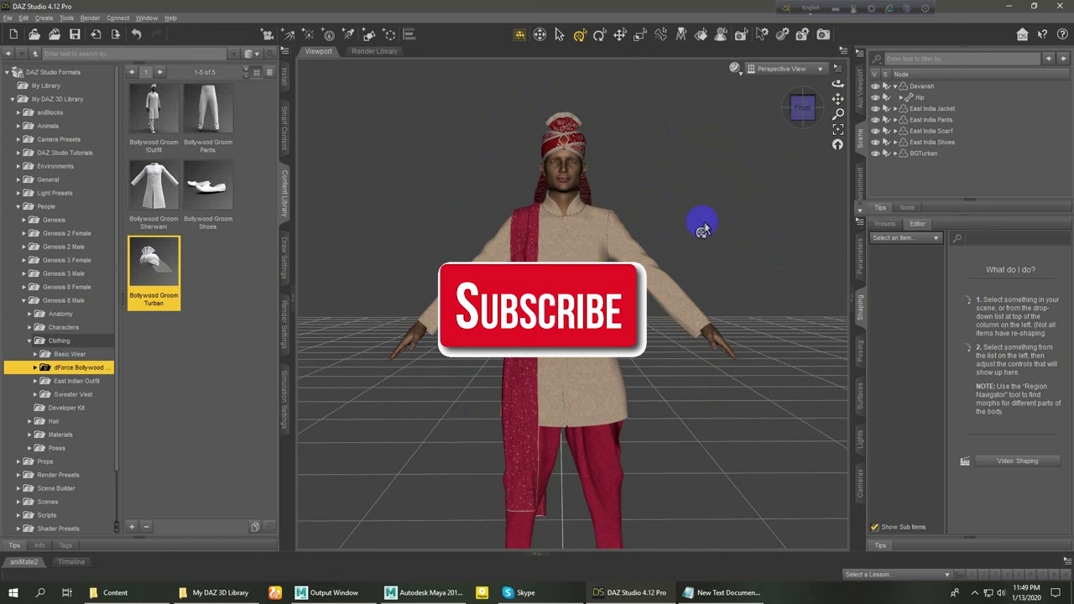
{"action": "mouse_move", "coordinate": [837, 81]}
{"action": "left_mouse_down"}
{"action": "mouse_move", "coordinate": [716, 288]}
{"action": "mouse_move", "coordinate": [688, 218]}
{"action": "left_mouse_up"}
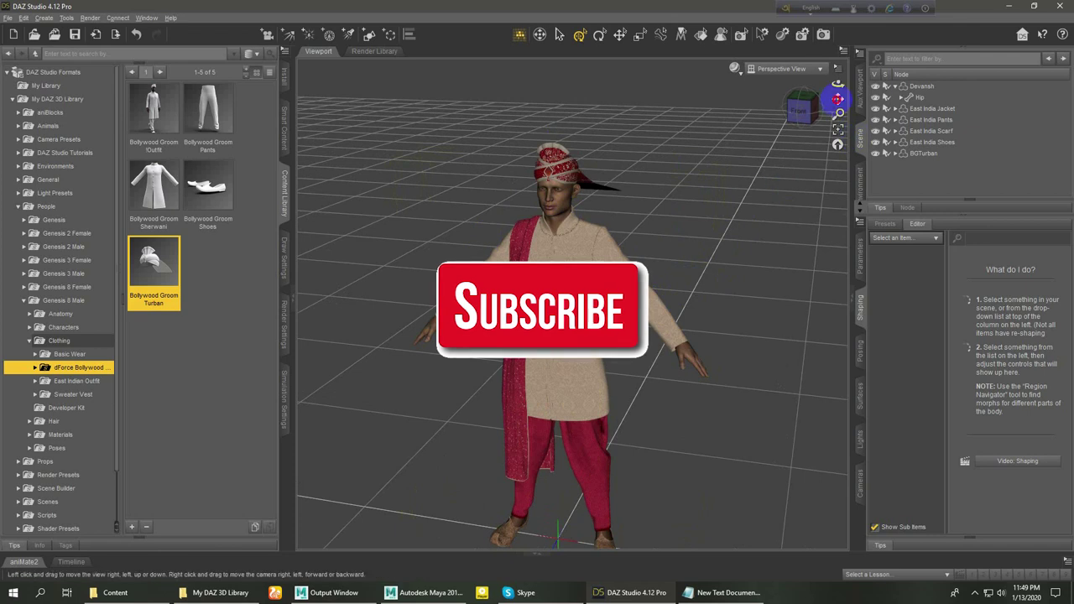
{"action": "left_click_drag", "start_coordinate": [838, 98], "coordinate": [837, 89]}
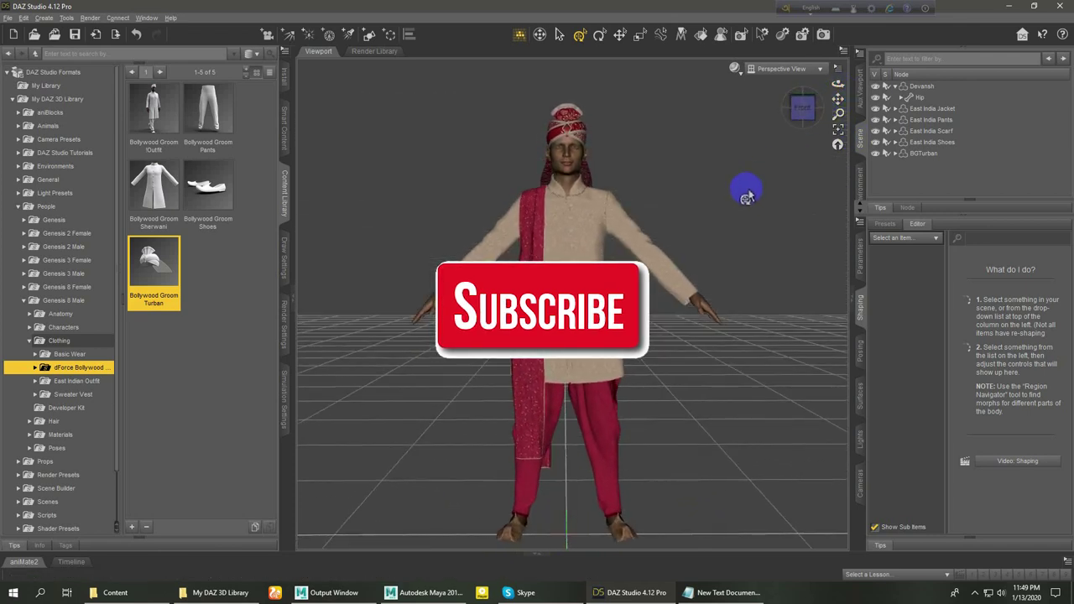
{"action": "left_click_drag", "start_coordinate": [838, 99], "coordinate": [834, 98]}
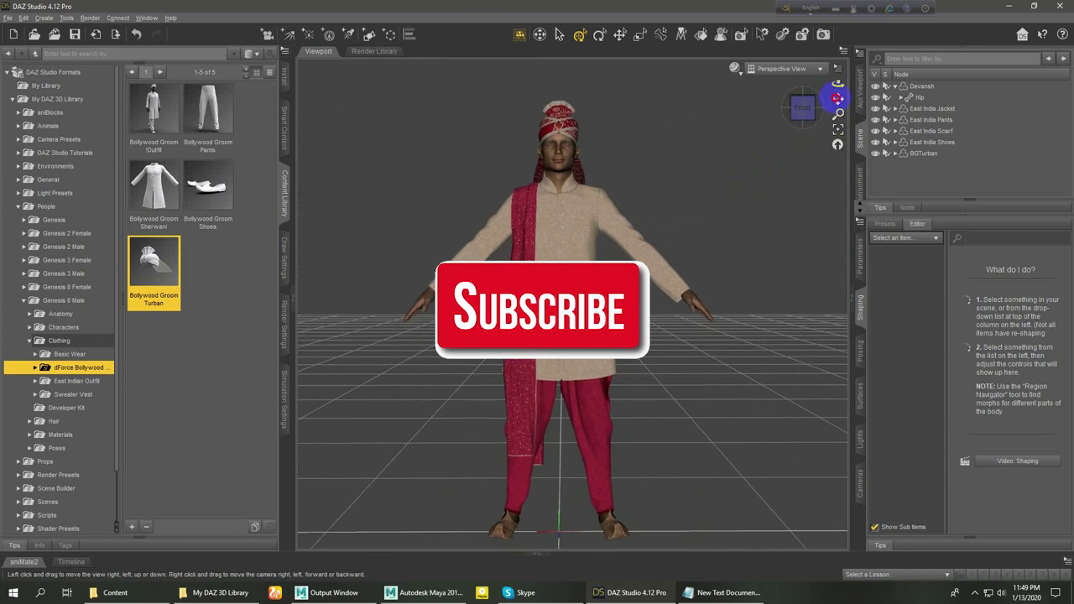